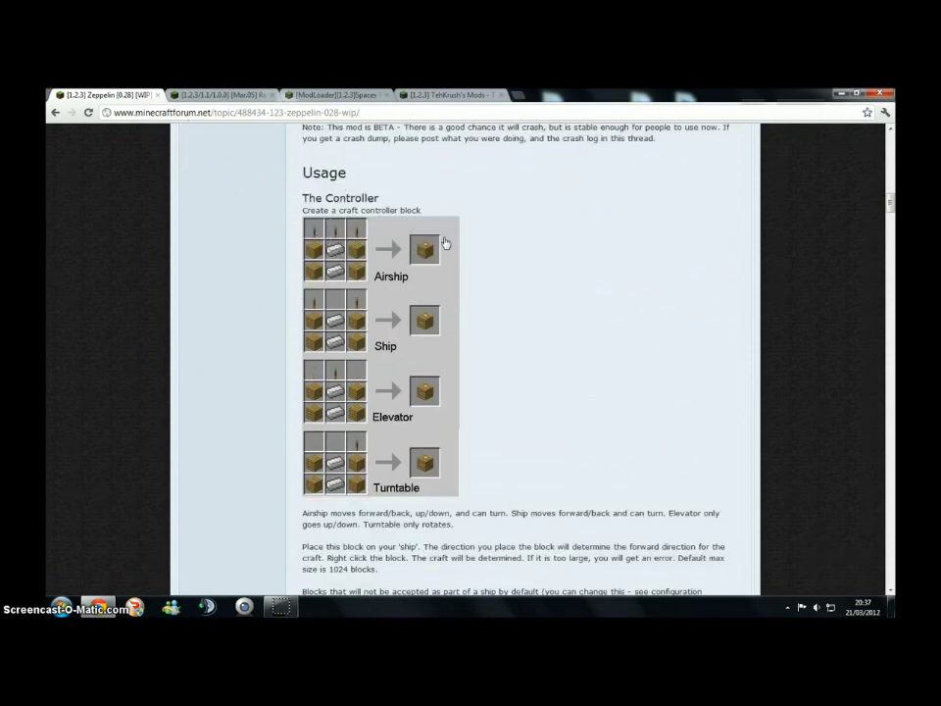
Examine the crafting recipes and usage notes for the controller, compass and remote on the Zeppelin mod page.
scroll(392, 236, up, 10)
scroll(105, 373, down, 6)
click(370, 424)
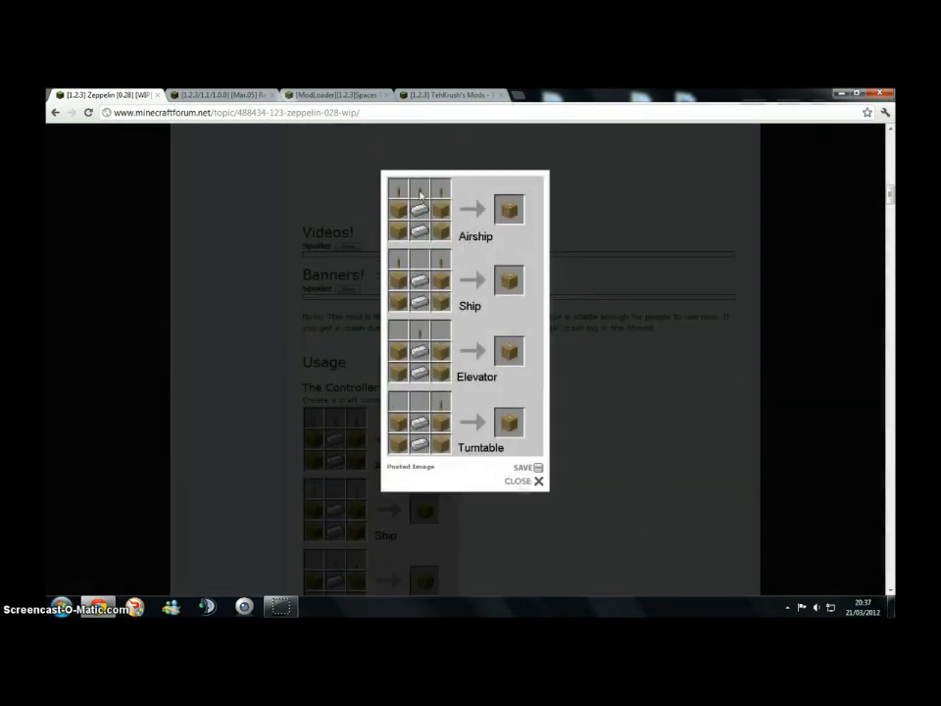
click(546, 488)
scroll(608, 485, down, 15)
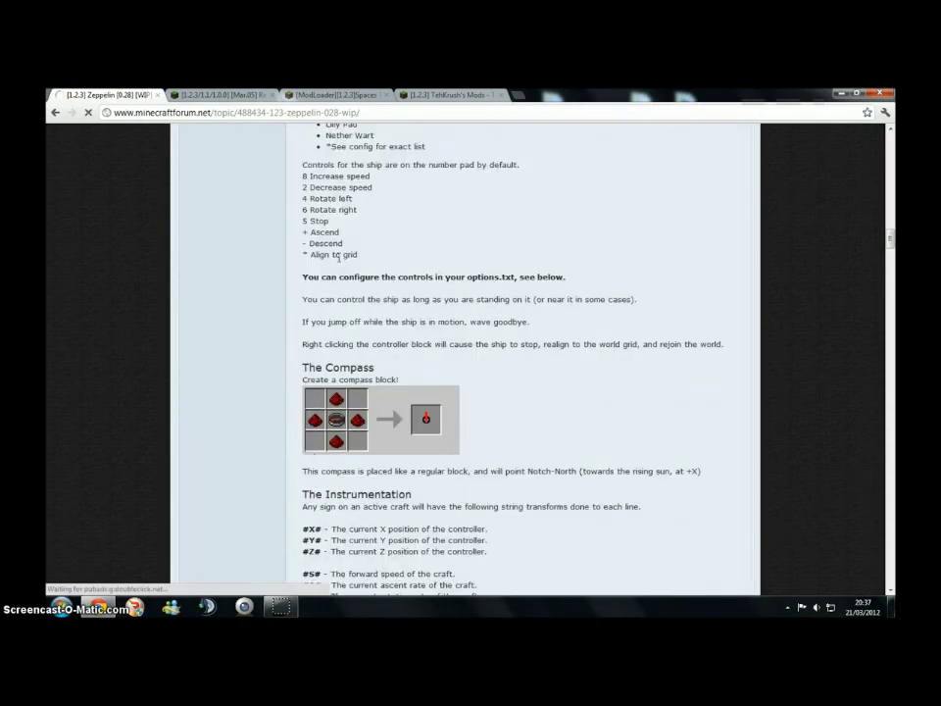
scroll(356, 412, down, 2)
scroll(586, 384, down, 6)
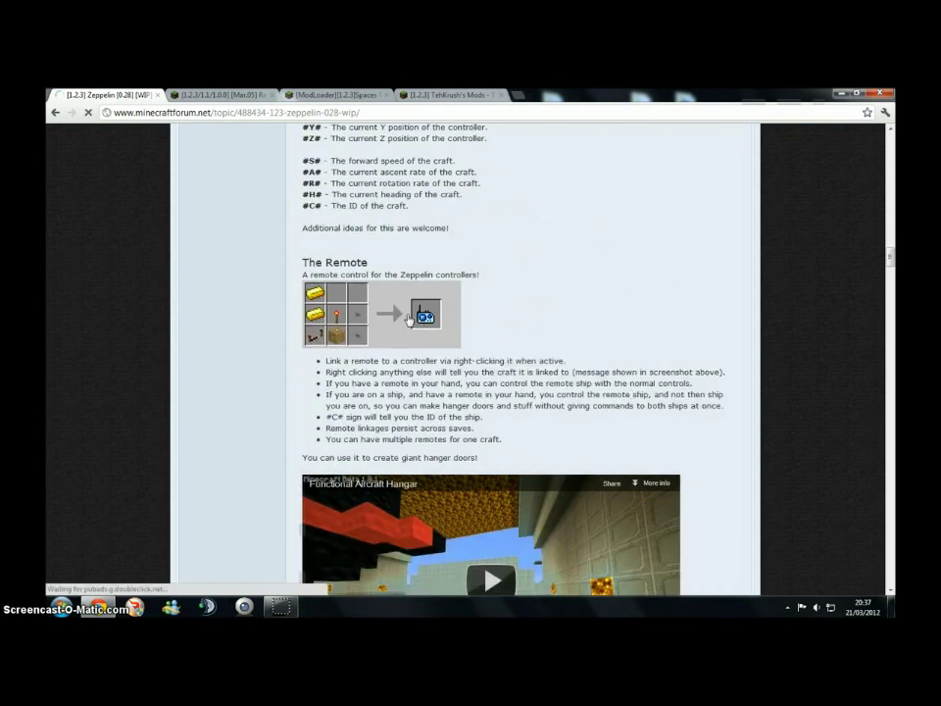
Open the Minecraft mods and maps folder and move the Timber, ReiMinimap, Zeppelin and ModLoader archives onto the desktop.
click(840, 93)
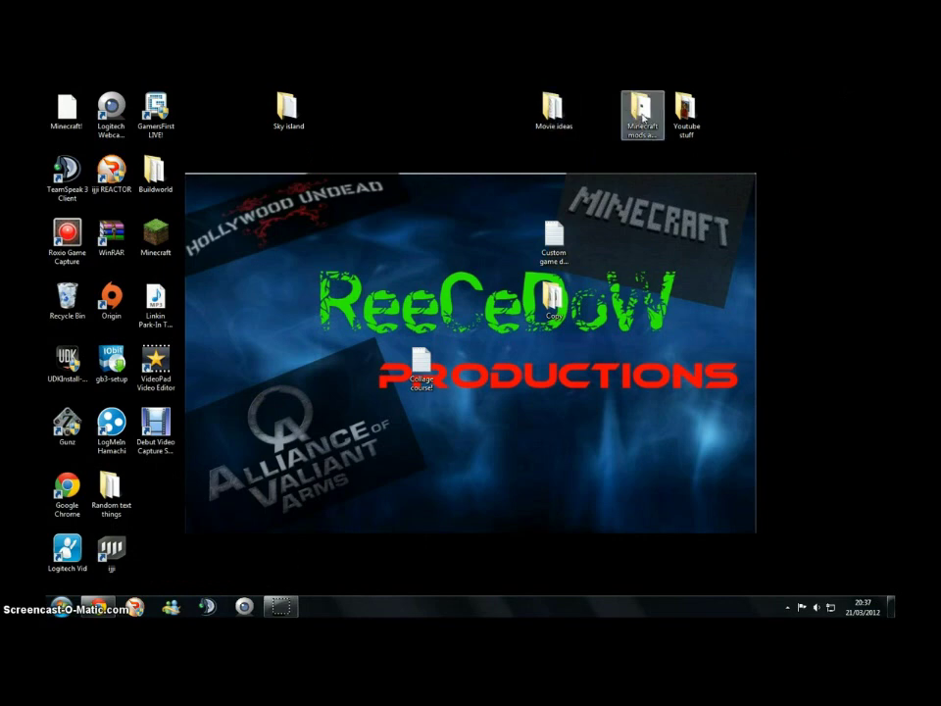
double_click(641, 108)
drag(185, 430, 723, 316)
drag(206, 331, 773, 323)
drag(268, 336, 730, 361)
drag(233, 331, 774, 394)
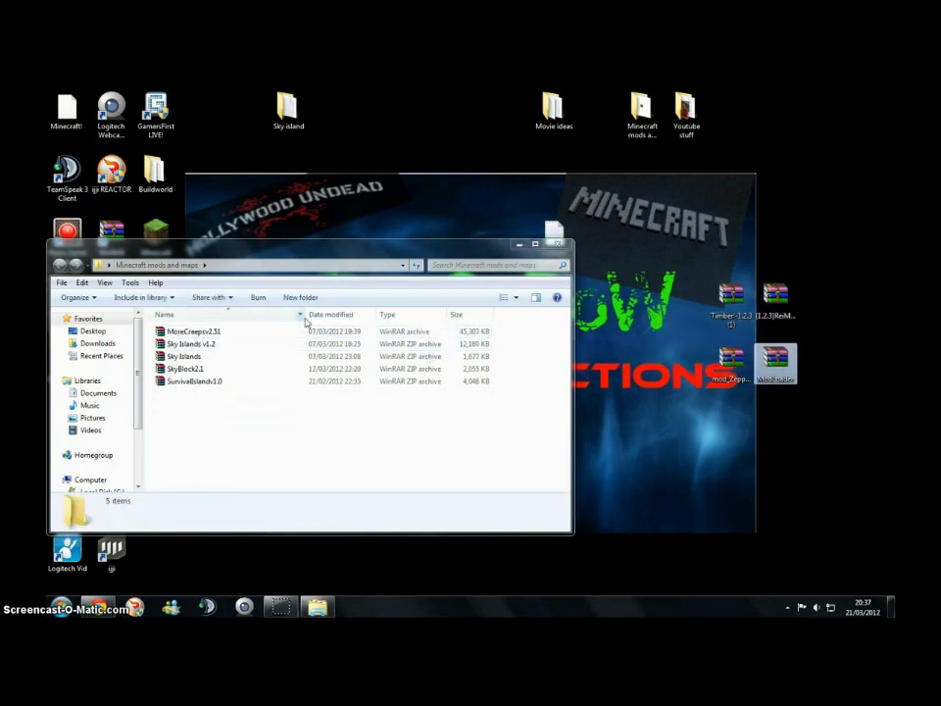
Inspect the MoreCreepsv2.51 archive, including its folder of contents meant for the Minecraft folder, and close the archive.
double_click(251, 333)
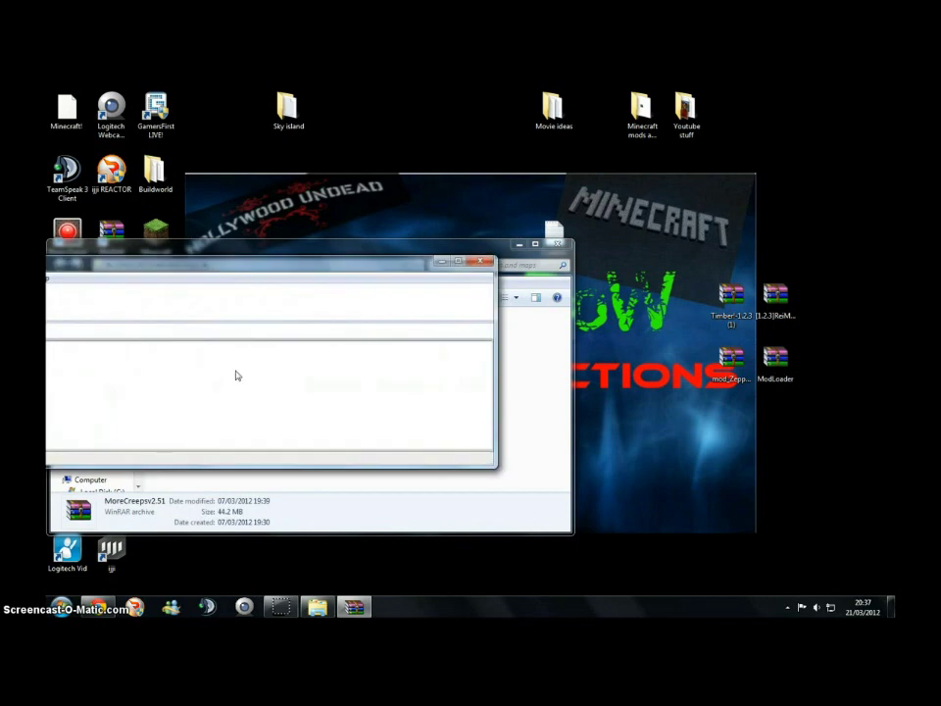
drag(341, 271, 496, 255)
click(410, 292)
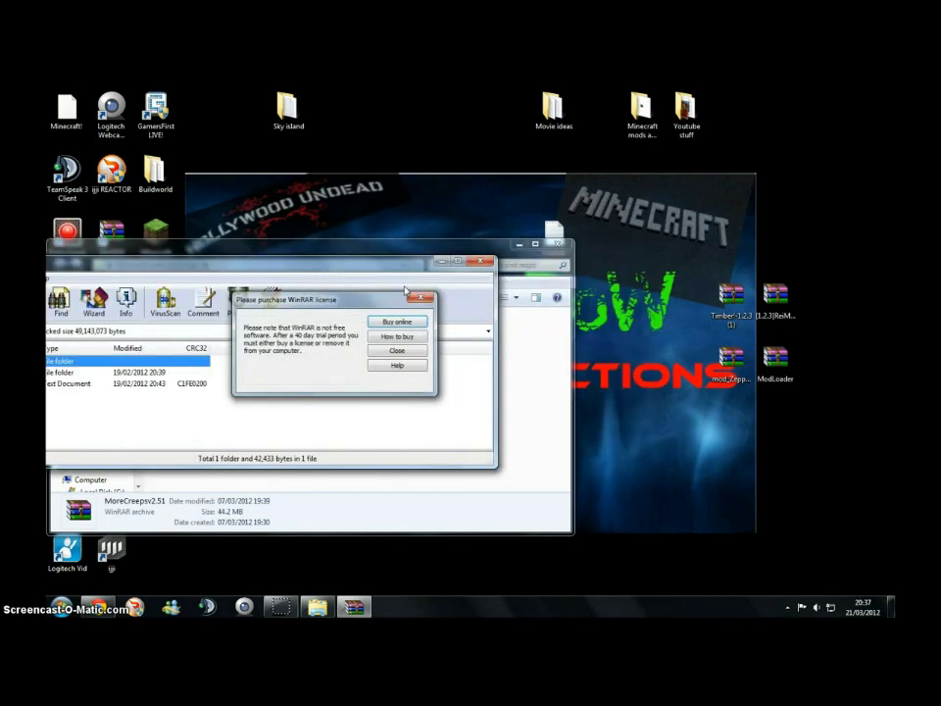
drag(372, 268, 546, 245)
double_click(111, 350)
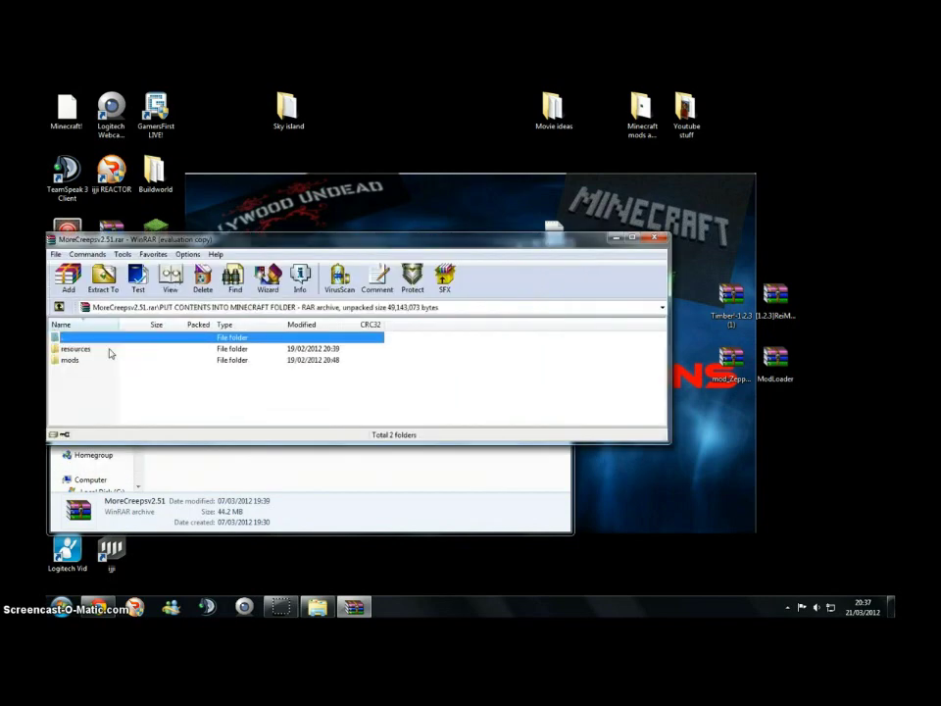
double_click(133, 340)
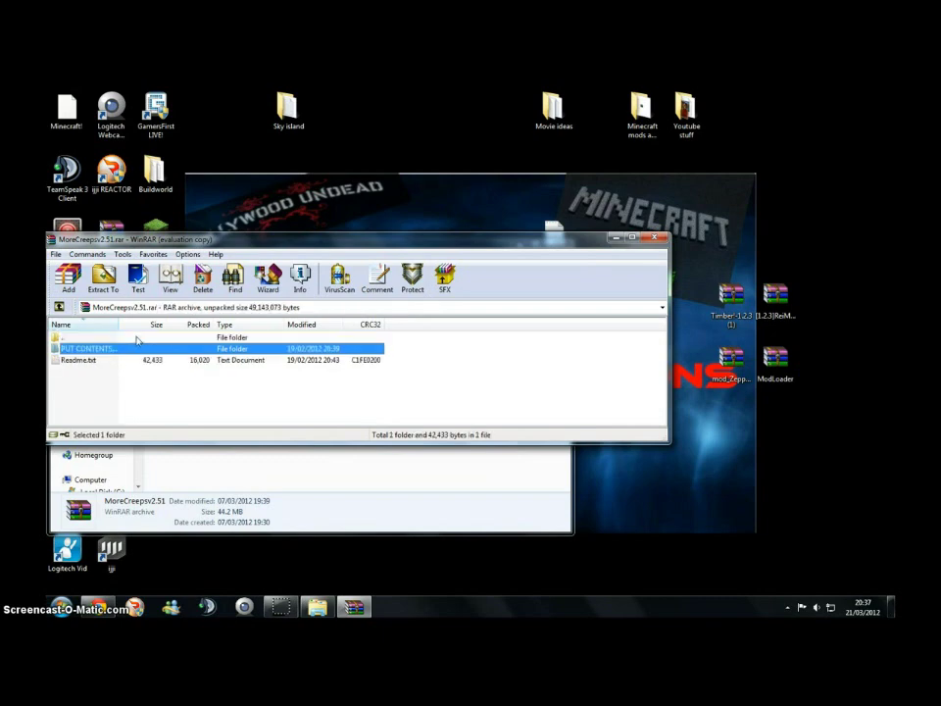
drag(273, 247, 358, 369)
drag(291, 253, 499, 207)
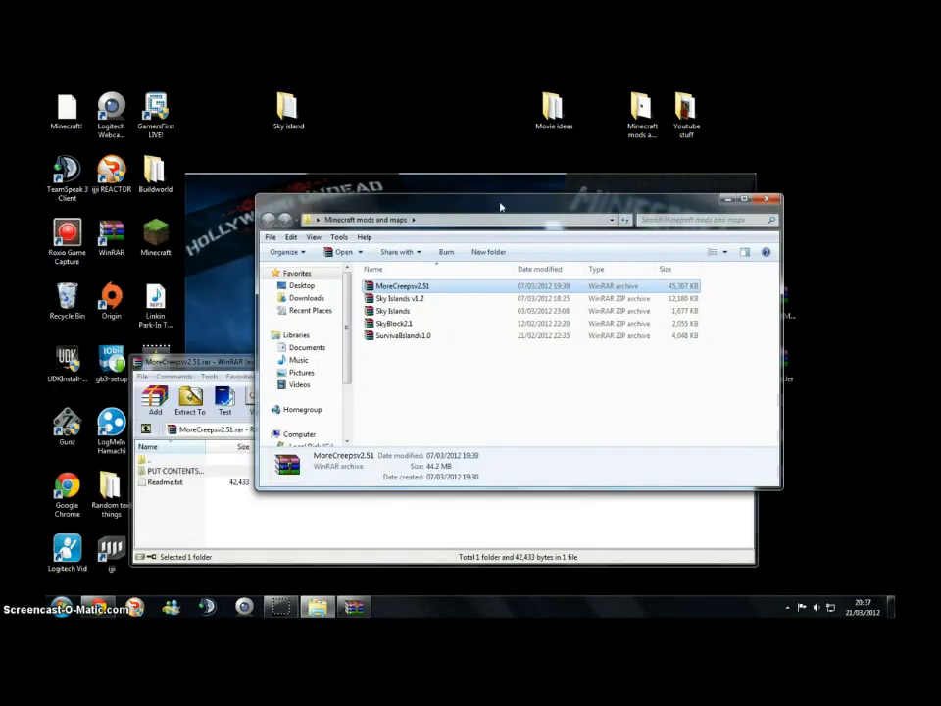
click(217, 375)
click(750, 330)
Move the MoreCreepsv2.51 archive onto the desktop and close the Minecraft mods and maps folder.
drag(649, 285, 819, 363)
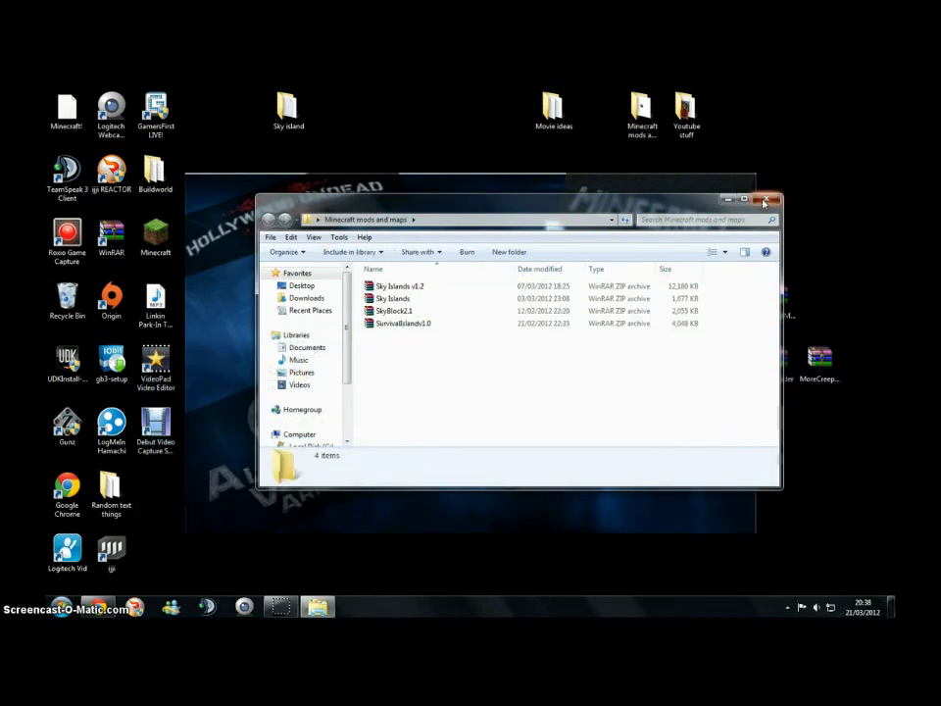
key(alt+F4)
Run Minecraft from the desktop and accept the security warning.
double_click(156, 236)
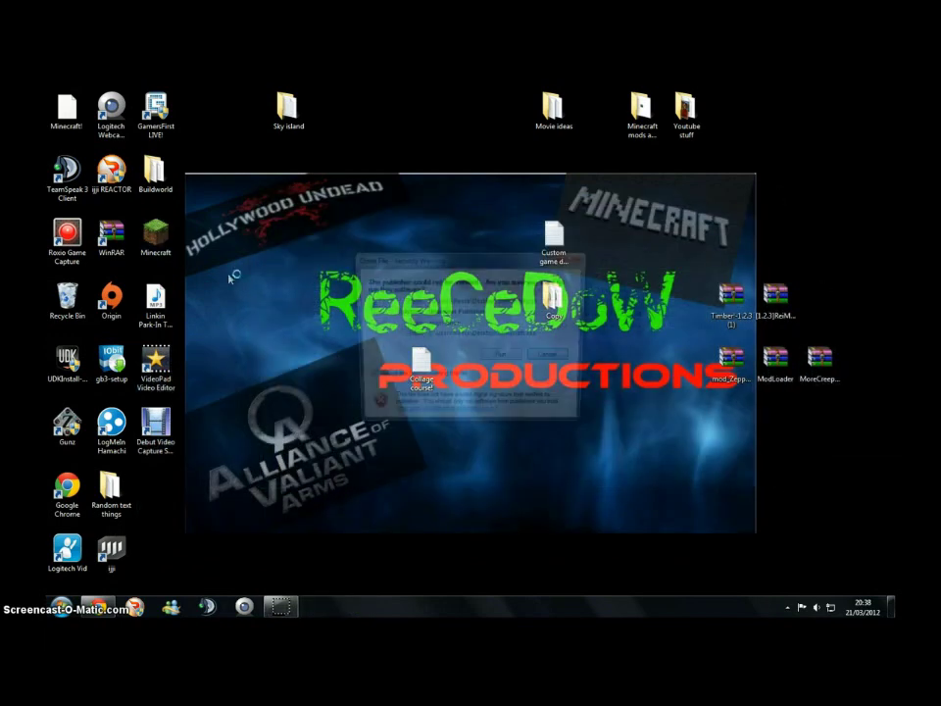
click(511, 359)
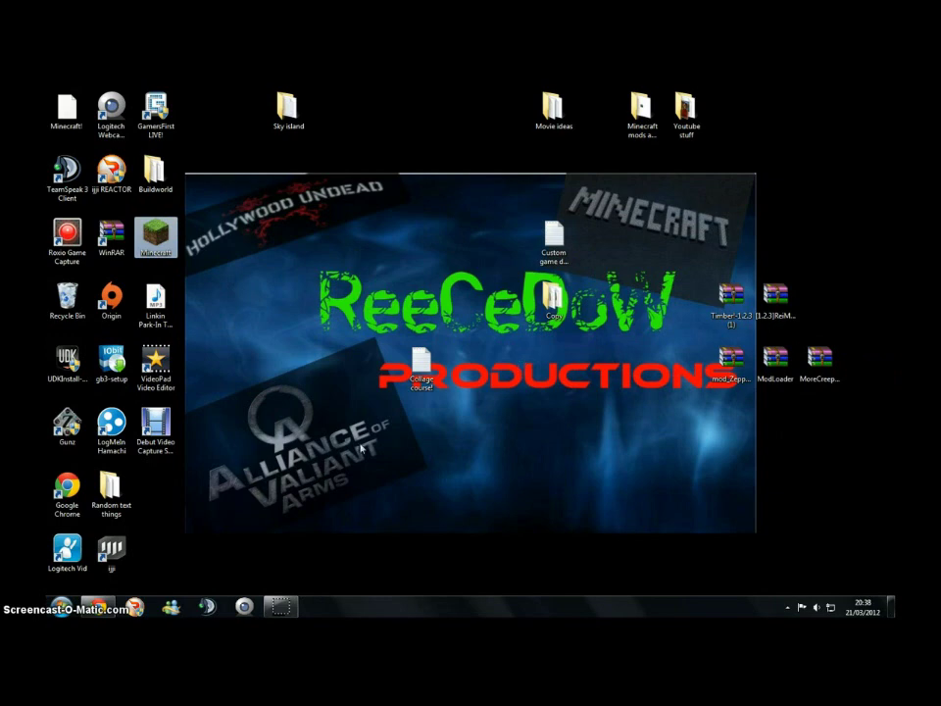
Open the .minecraft folder through %appdata%, move its saves folder onto the desktop and close the folder window.
click(64, 606)
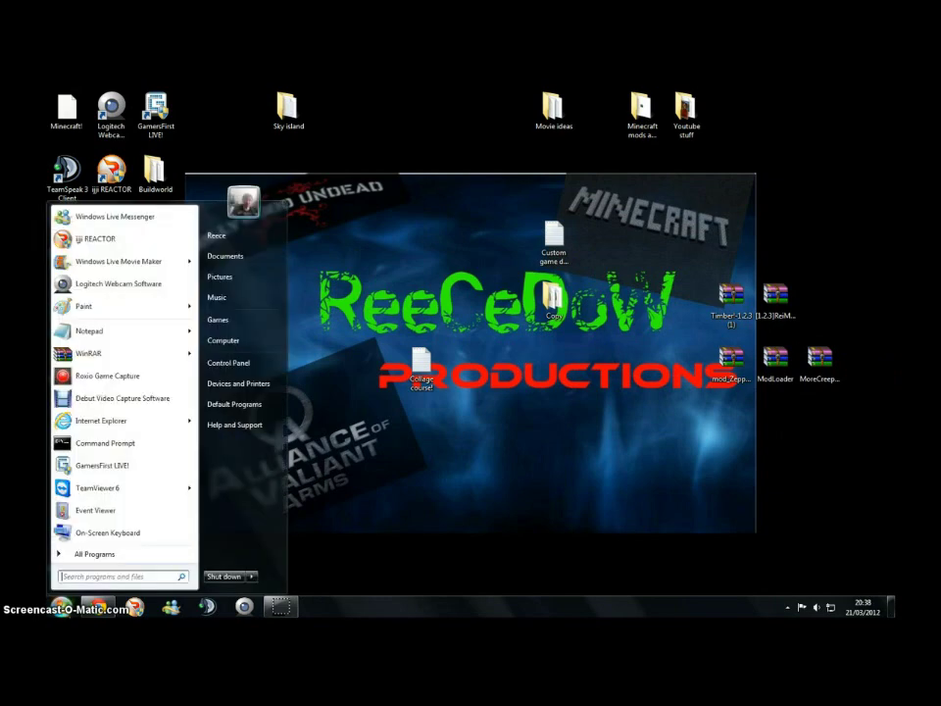
text(%app)
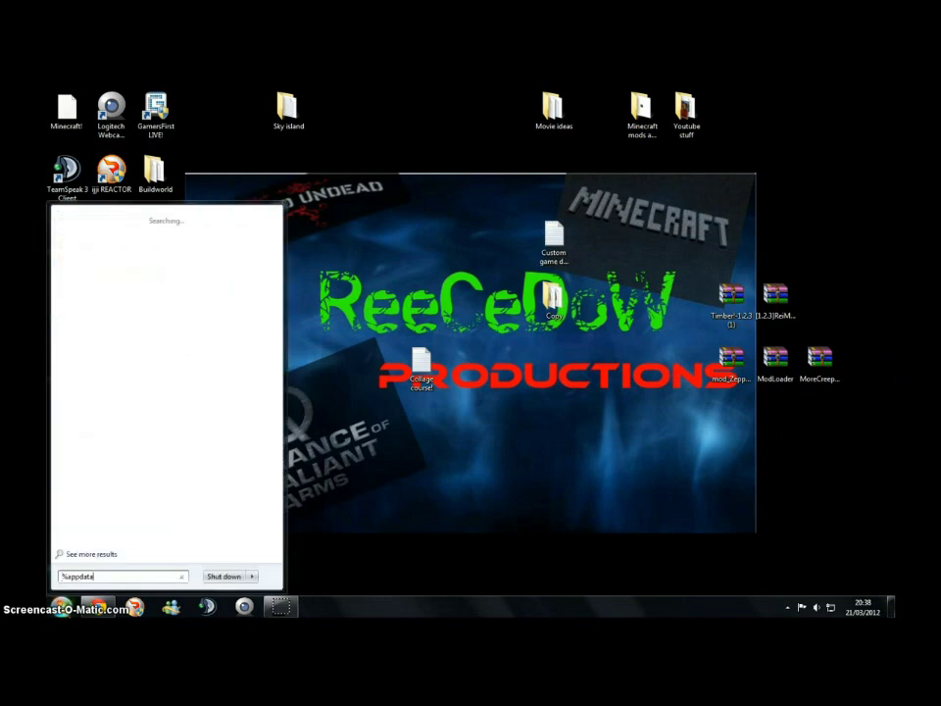
text(data)
key(Return)
double_click(393, 293)
drag(384, 336, 410, 147)
click(770, 199)
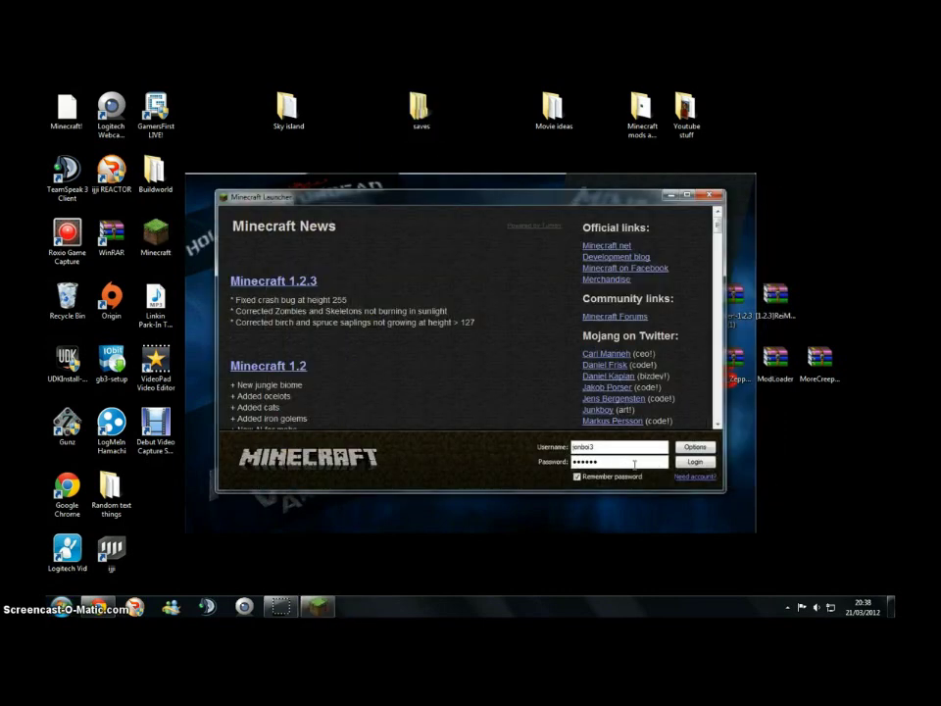
Log in to Minecraft with the remembered account details and close the game window.
click(706, 462)
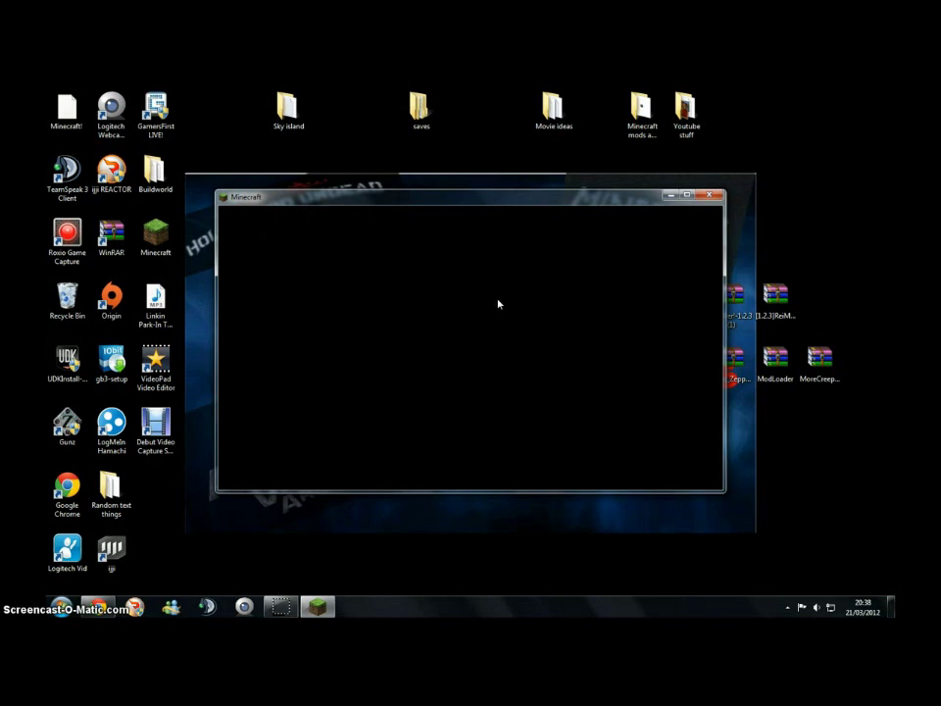
click(714, 195)
click(99, 603)
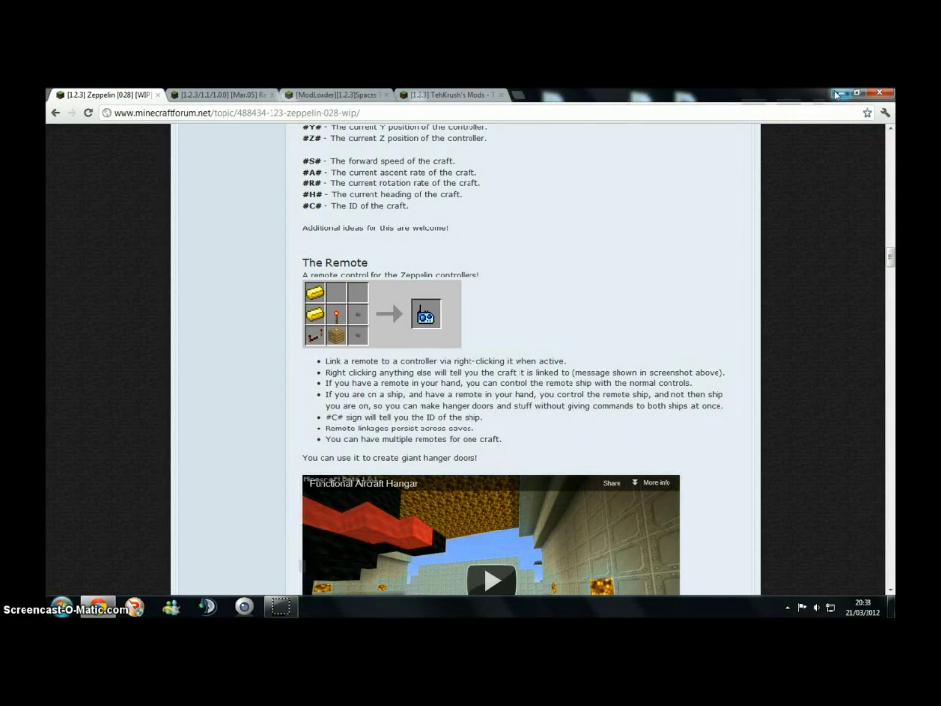
click(835, 94)
Open the .minecraft folder inside the roaming AppData directory.
key(super)
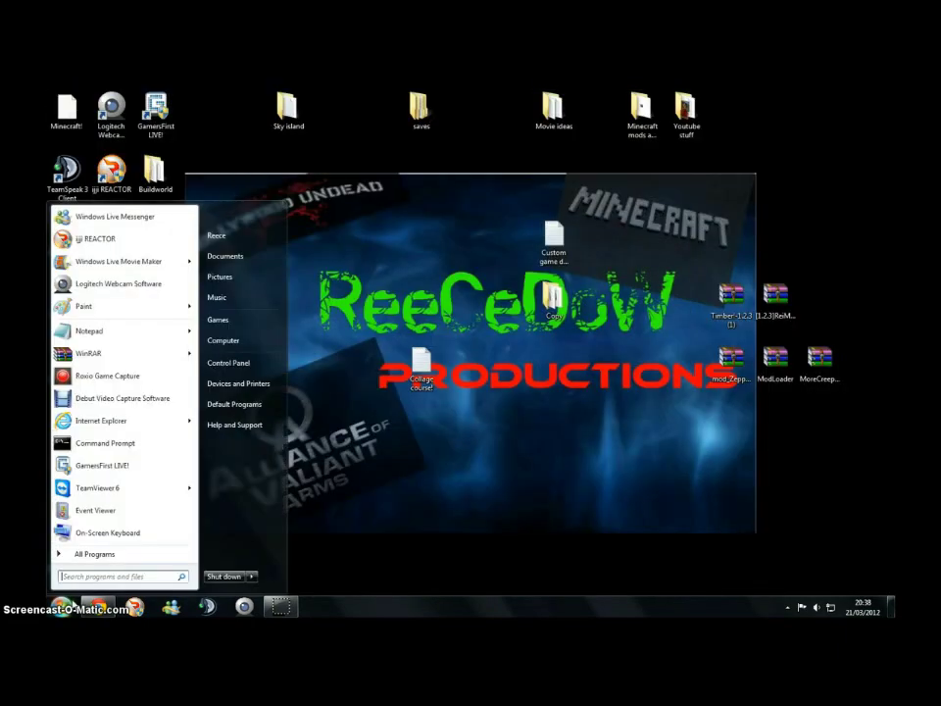
text(%appad)
key(BackSpace)
key(BackSpace)
key(BackSpace)
text(%)
key(Return)
double_click(396, 287)
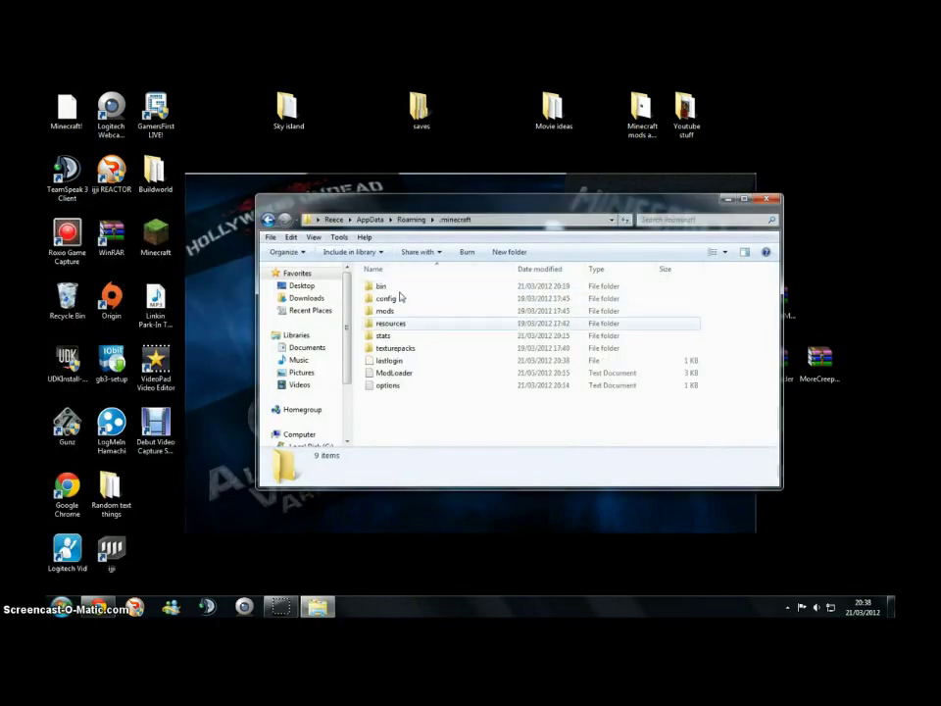
Delete all files and folders inside the .minecraft folder and minimize its window.
key(ctrl+a)
right_click(376, 290)
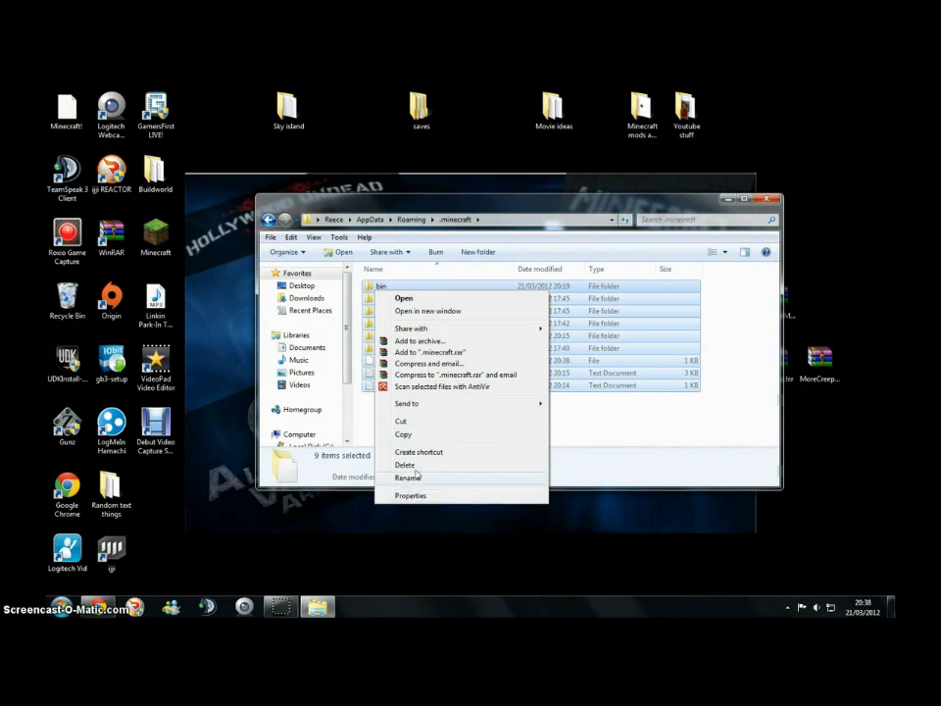
click(412, 467)
click(521, 357)
drag(696, 206, 563, 245)
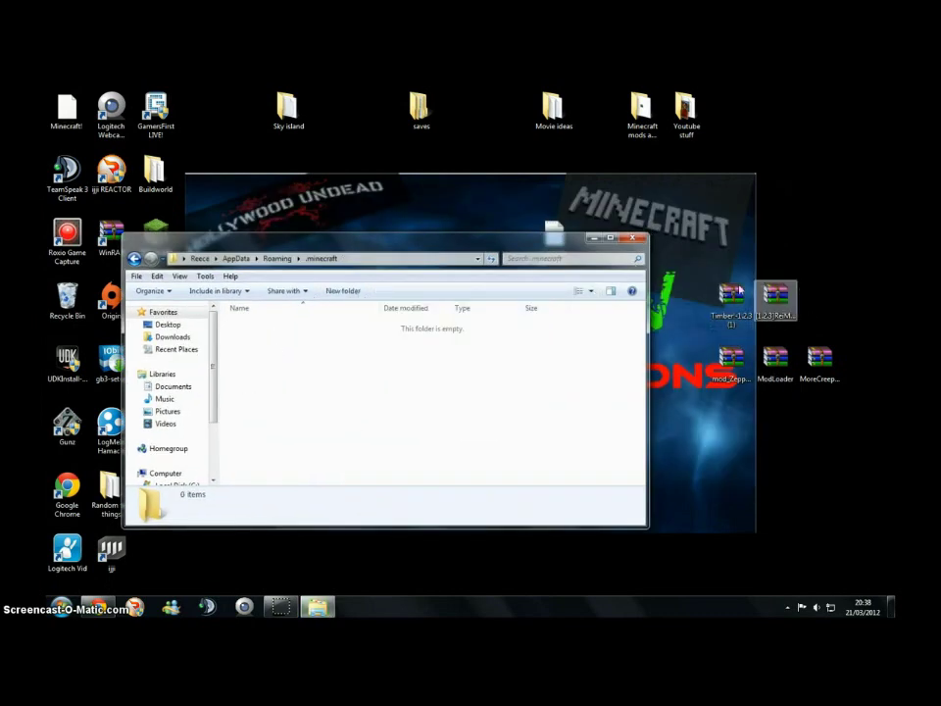
click(592, 239)
Run Minecraft.exe from the desktop and accept the security warning to bring up the launcher.
double_click(155, 233)
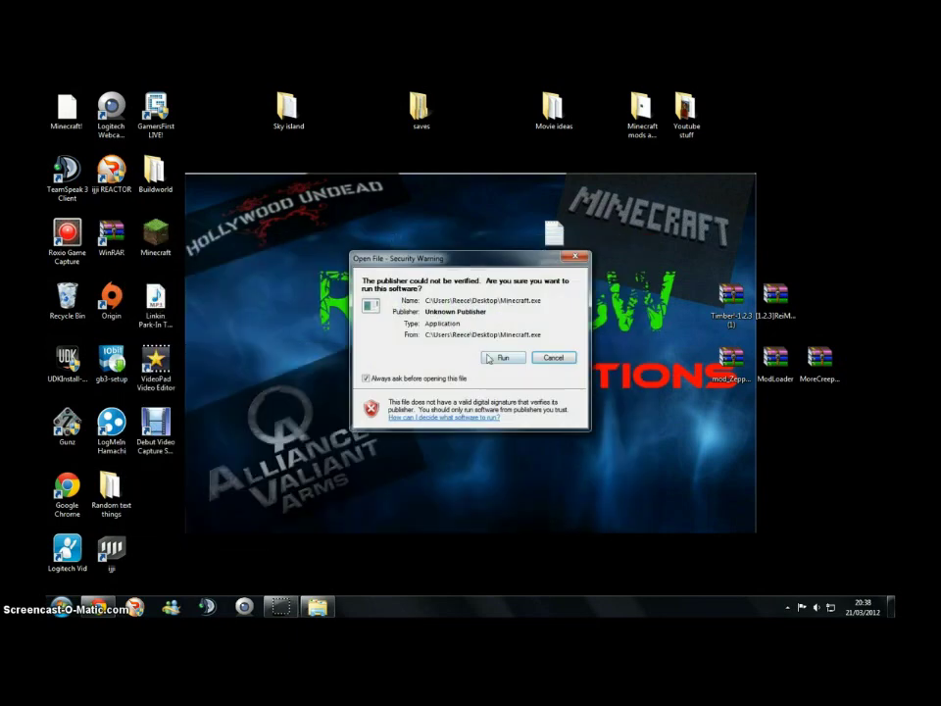
click(490, 359)
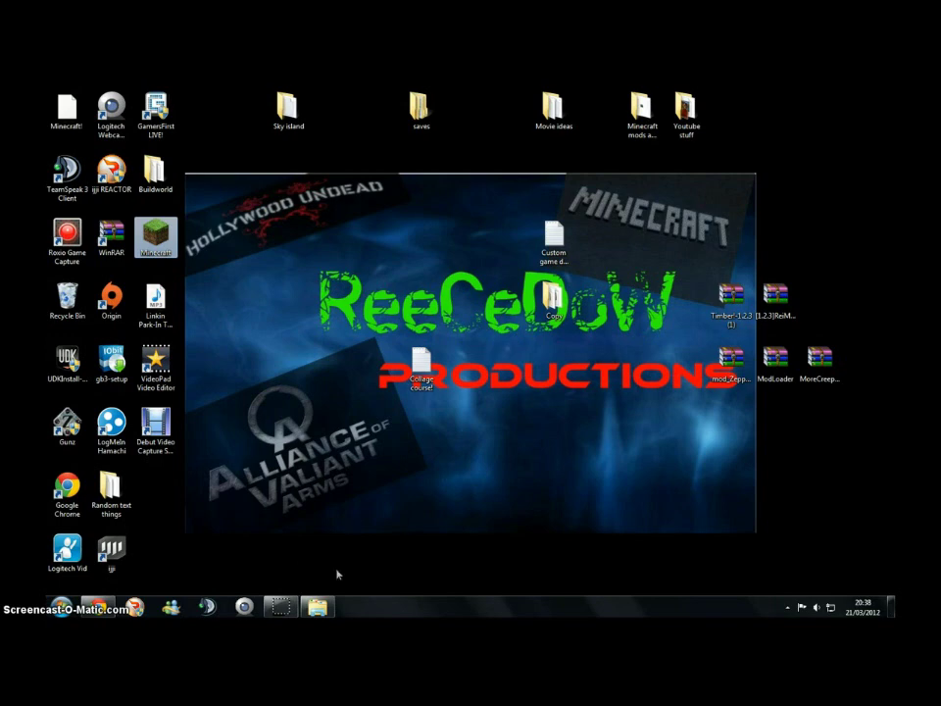
click(99, 606)
click(99, 607)
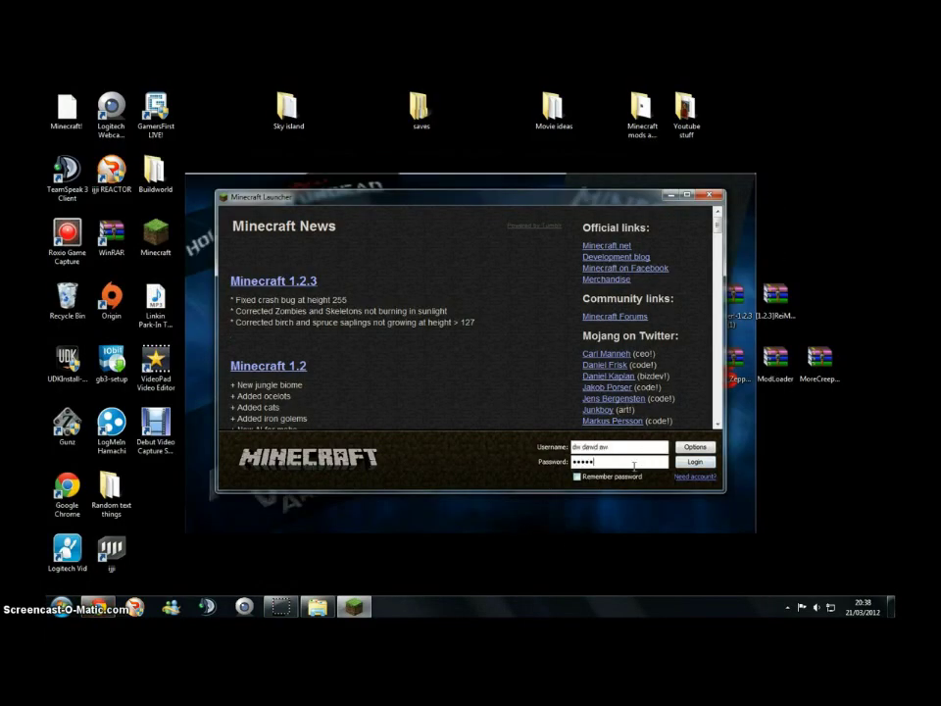
Enter the account username and password in the launcher and log in so that Minecraft downloads fresh game files.
click(704, 464)
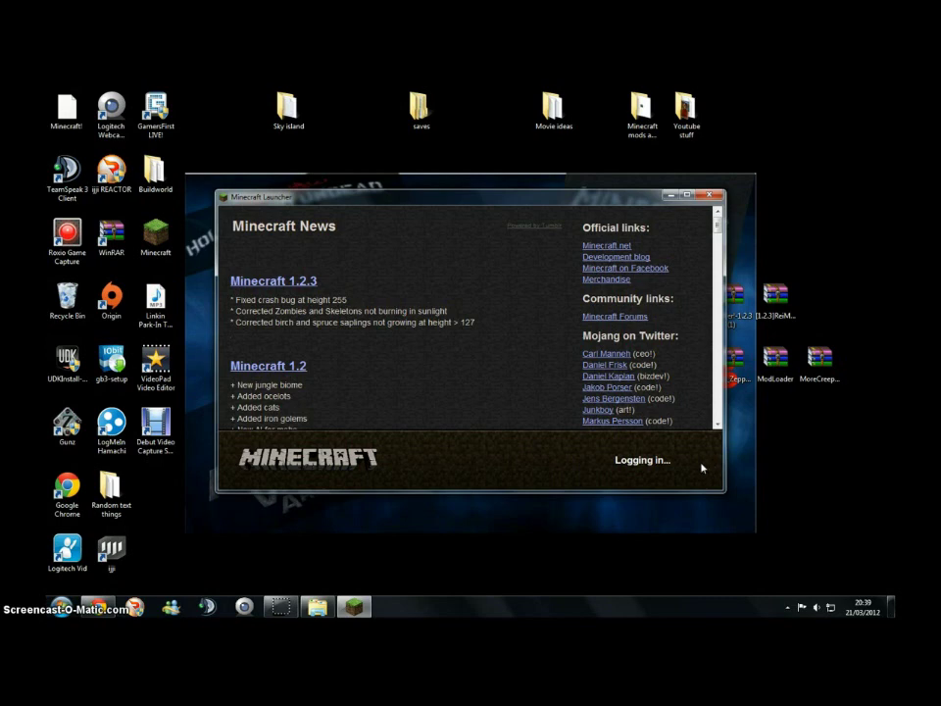
click(686, 448)
double_click(628, 449)
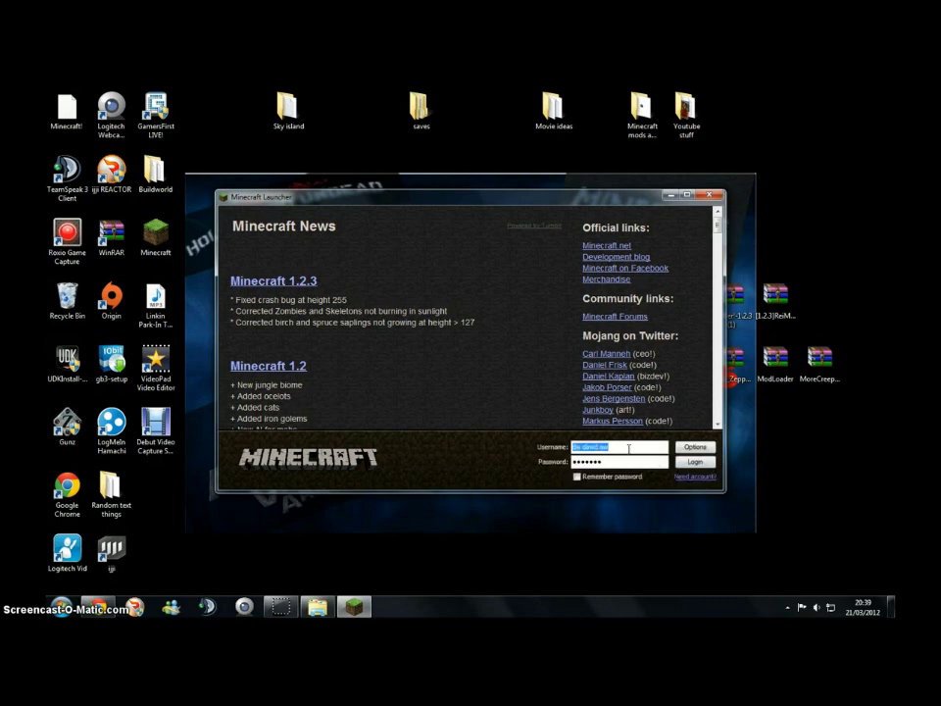
text(x)
click(699, 463)
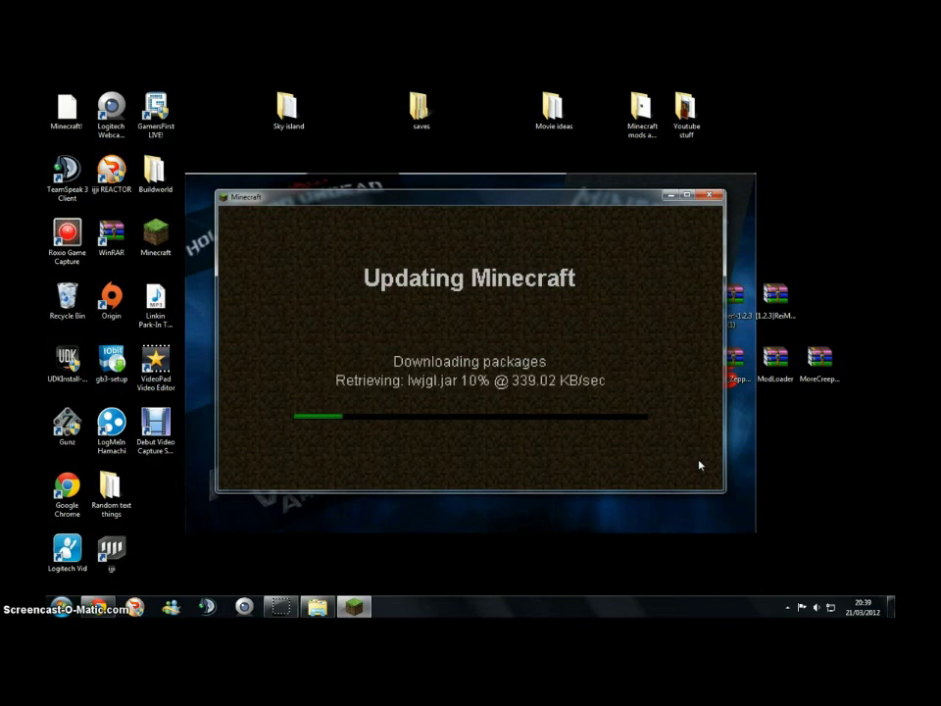
Open the ModLoader archive from the desktop and move the Minecraft window aside to uncover it.
double_click(775, 359)
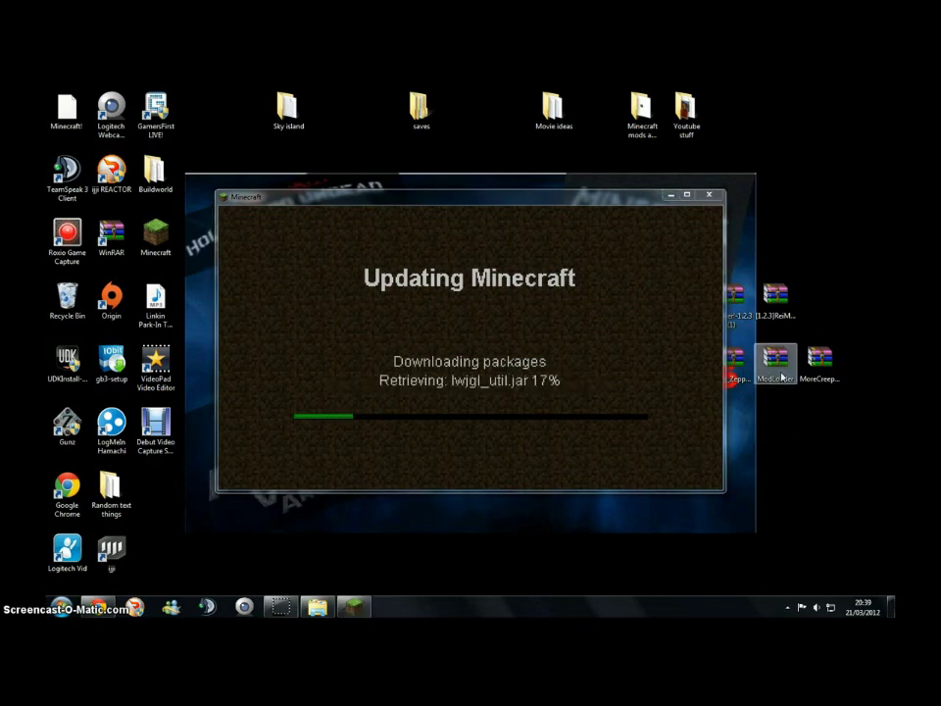
drag(580, 199, 503, 191)
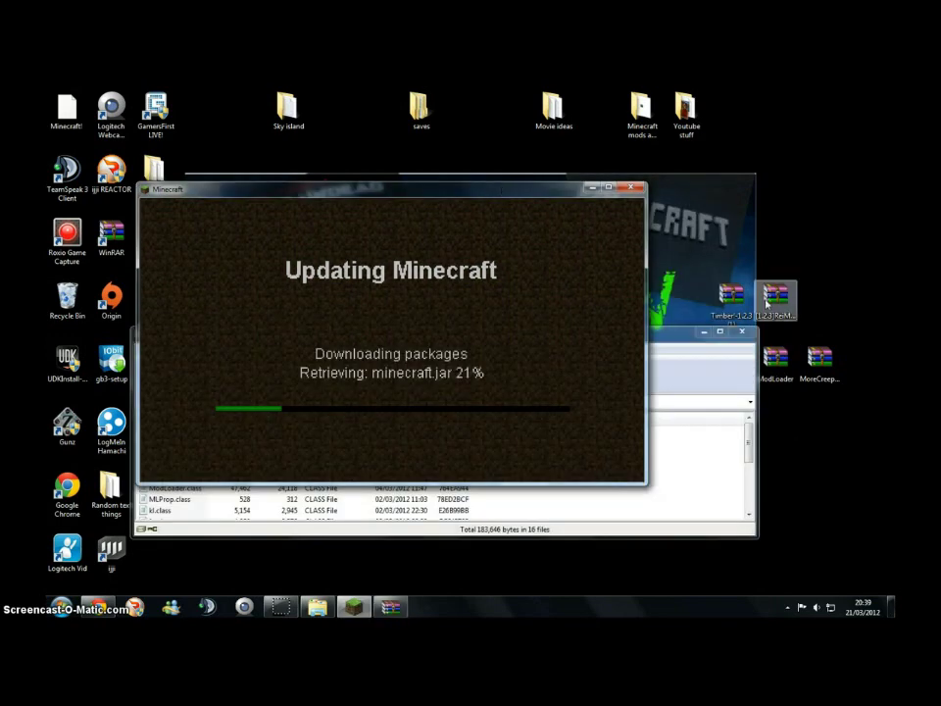
click(557, 307)
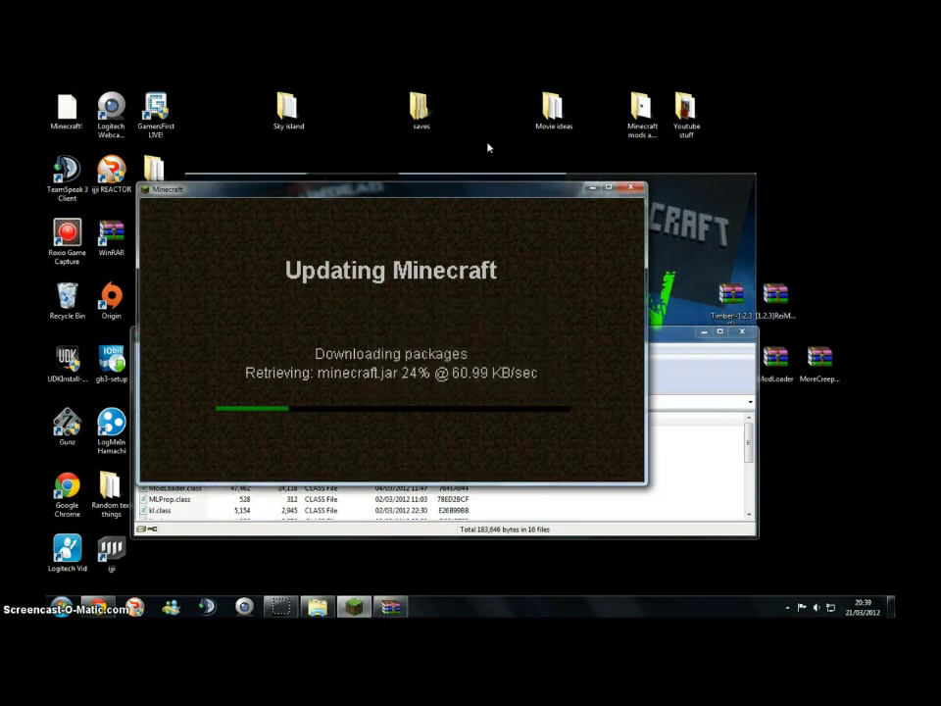
drag(482, 193, 514, 143)
Open the bin folder inside .minecraft and try to open the minecraft jar file with WinRAR.
click(321, 607)
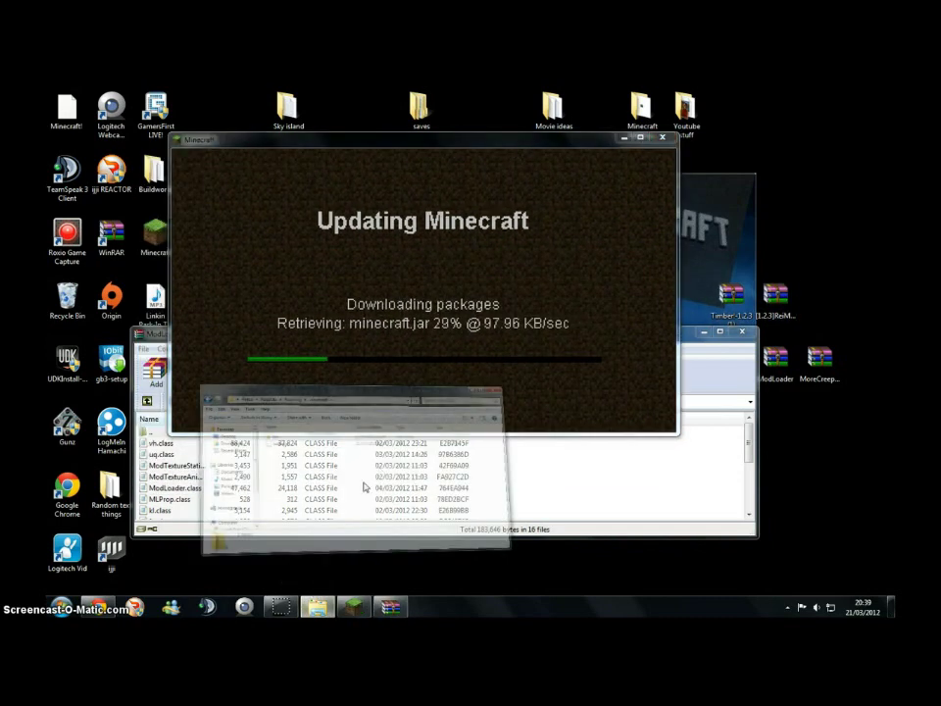
double_click(300, 326)
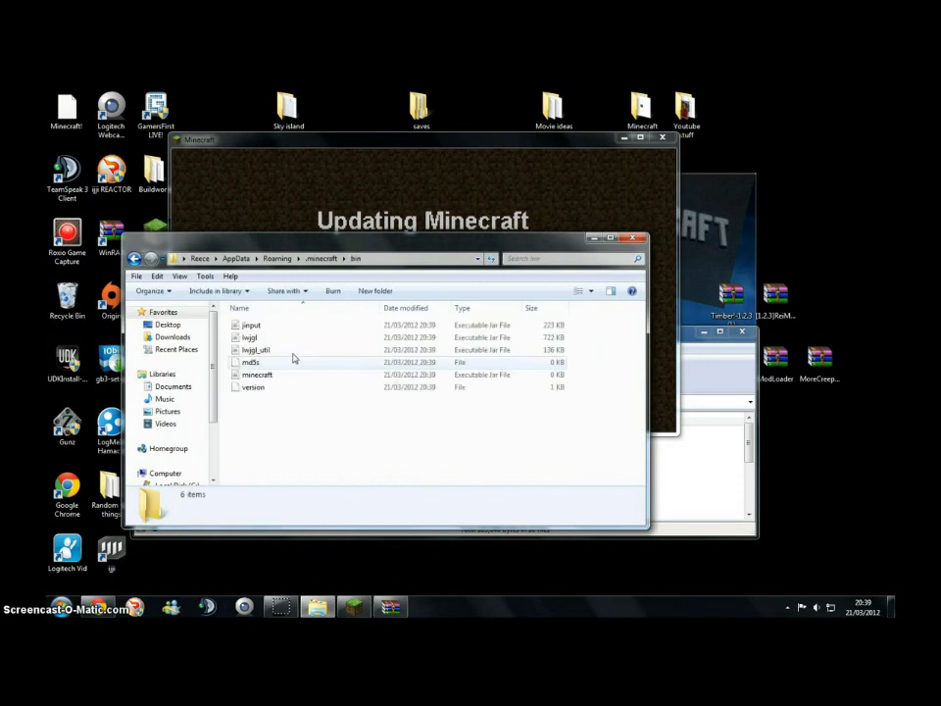
right_click(290, 381)
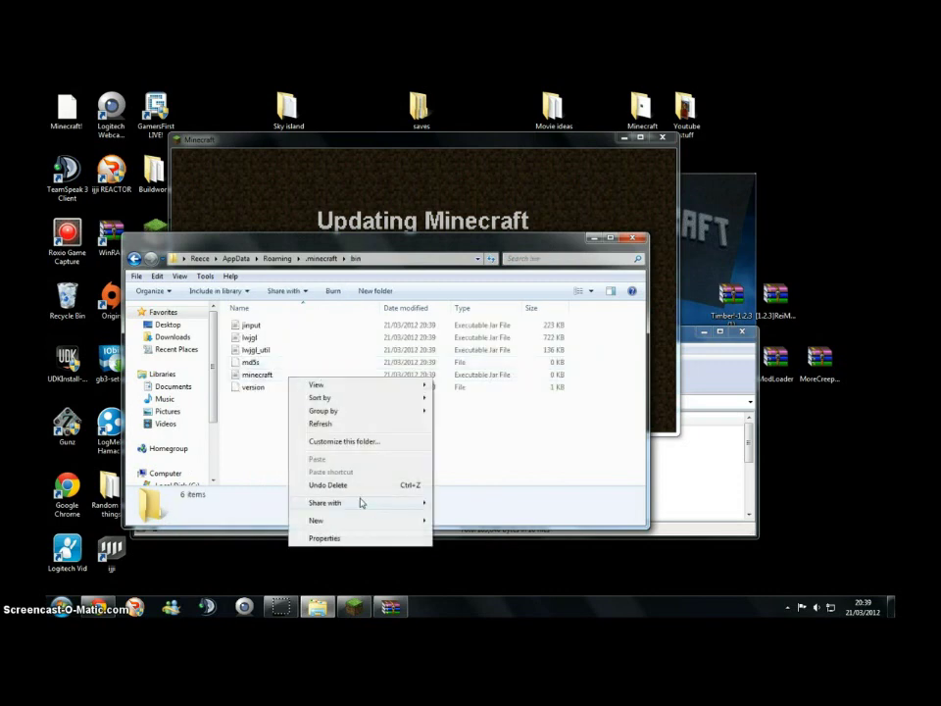
click(257, 376)
right_click(256, 378)
mouse_move(340, 402)
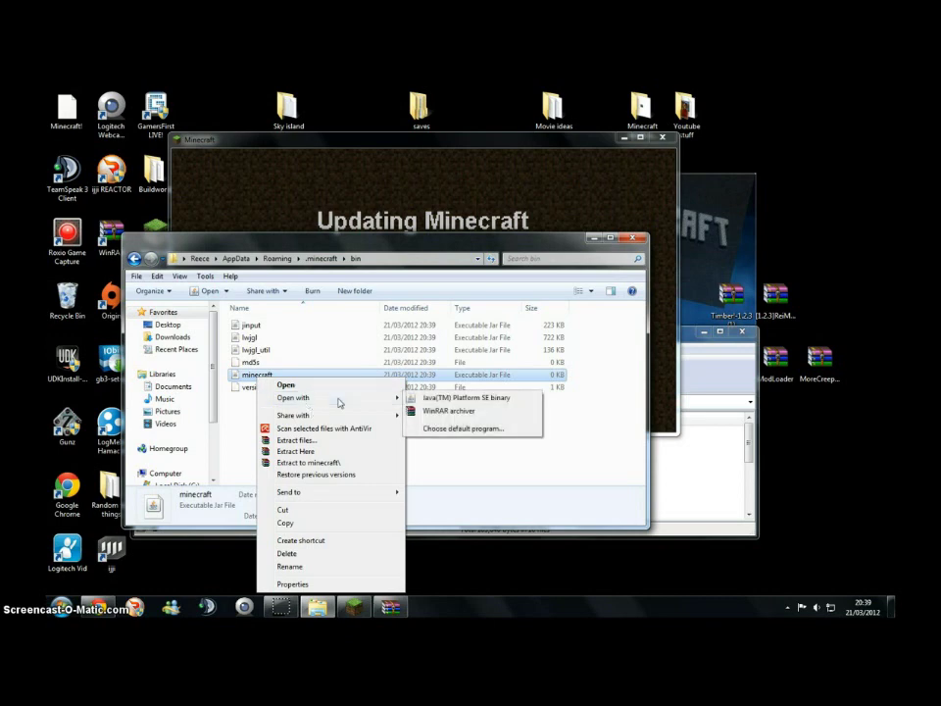
click(411, 413)
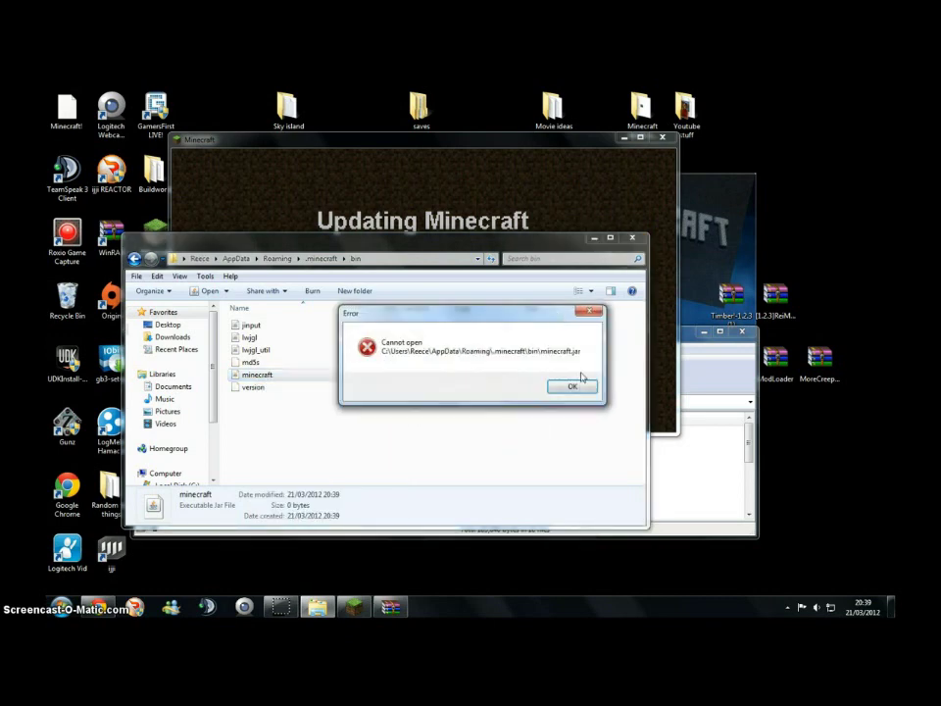
click(573, 387)
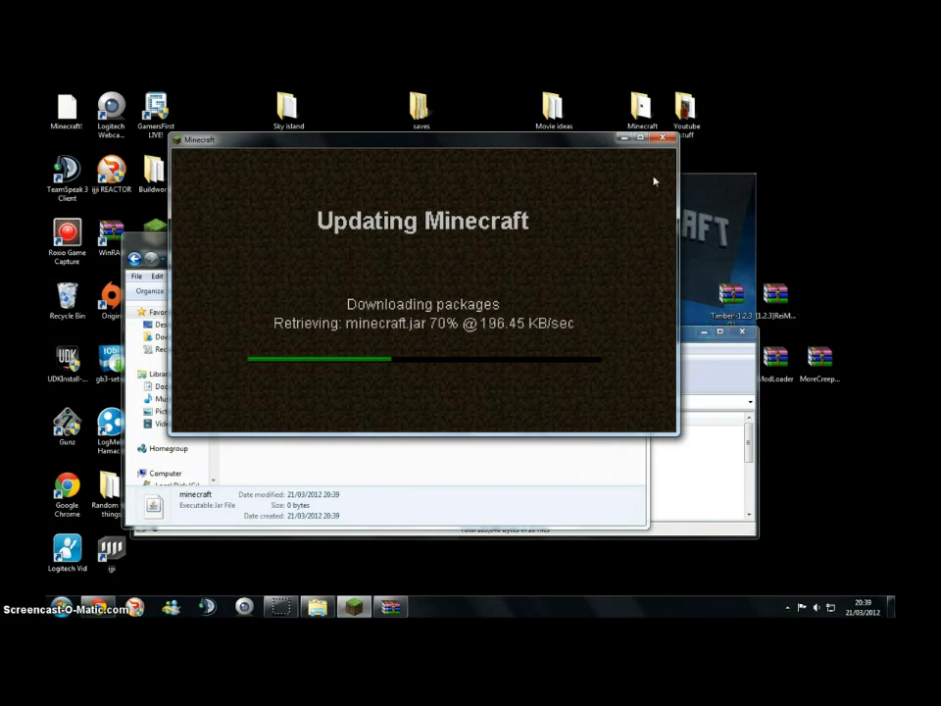
Minimize the Minecraft and bin folder windows and line up the mod archives in a single desktop column.
click(623, 139)
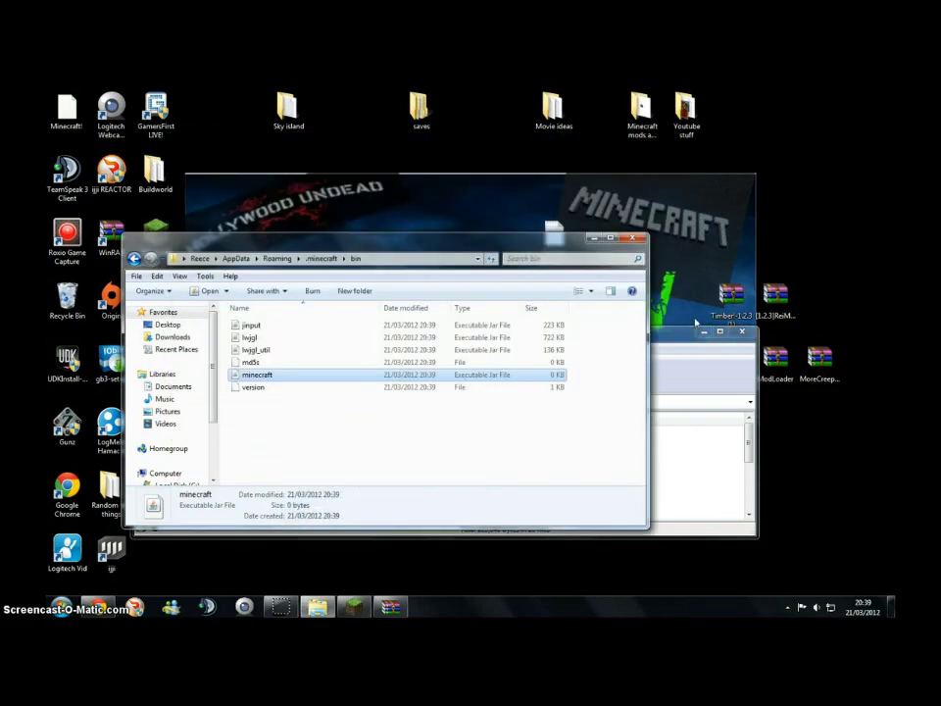
click(592, 240)
drag(775, 358, 731, 236)
drag(772, 313, 723, 431)
drag(821, 378, 733, 482)
Open Readme.txt from the MoreCreeps archive and check which Minecraft version the mod is for.
double_click(731, 475)
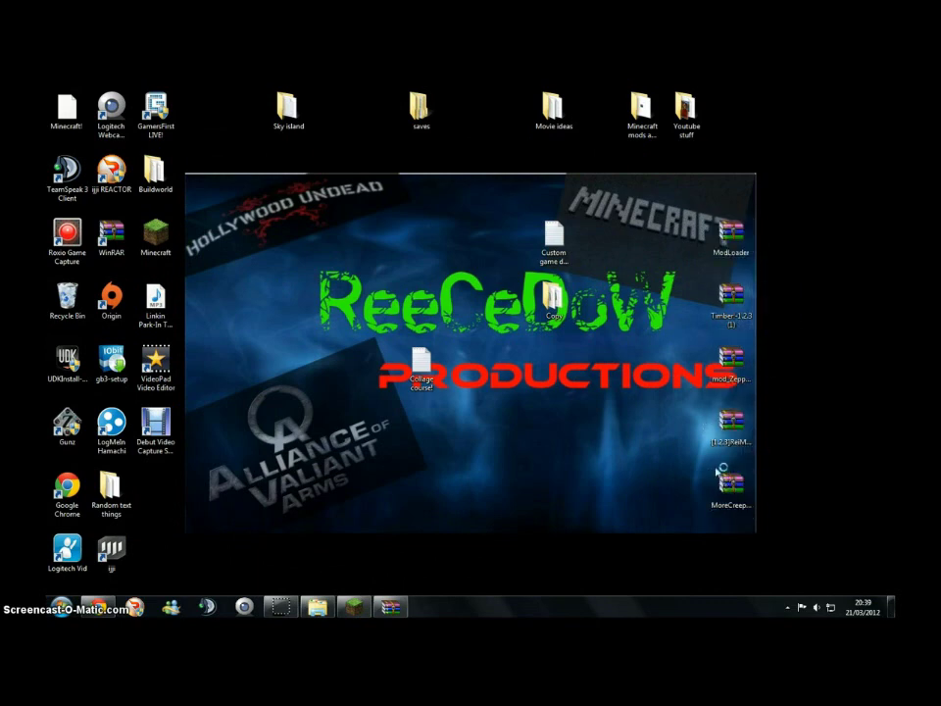
double_click(201, 456)
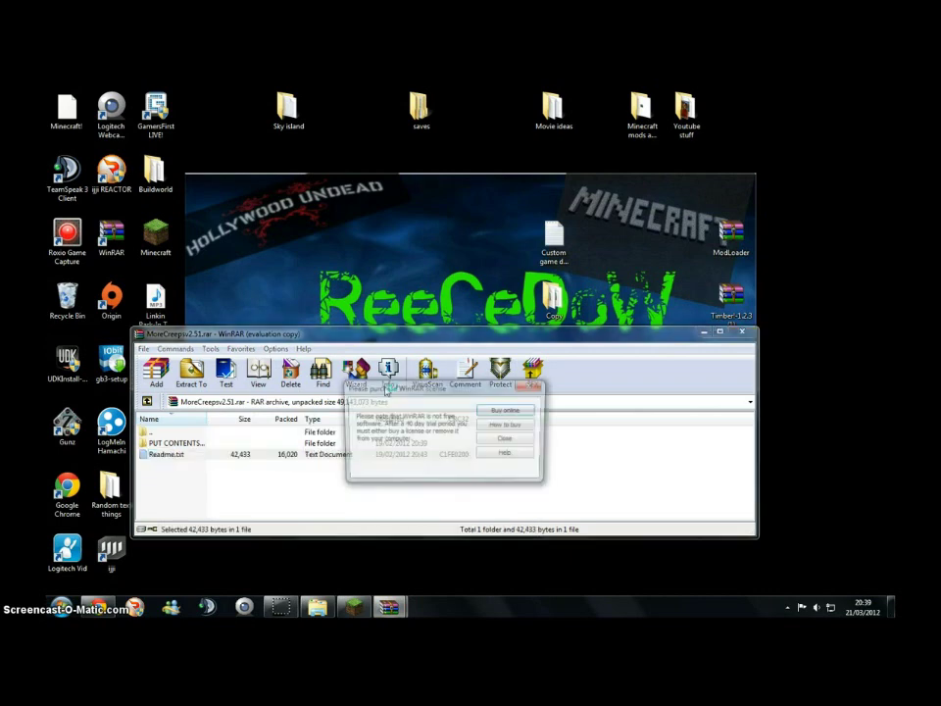
drag(521, 395, 496, 210)
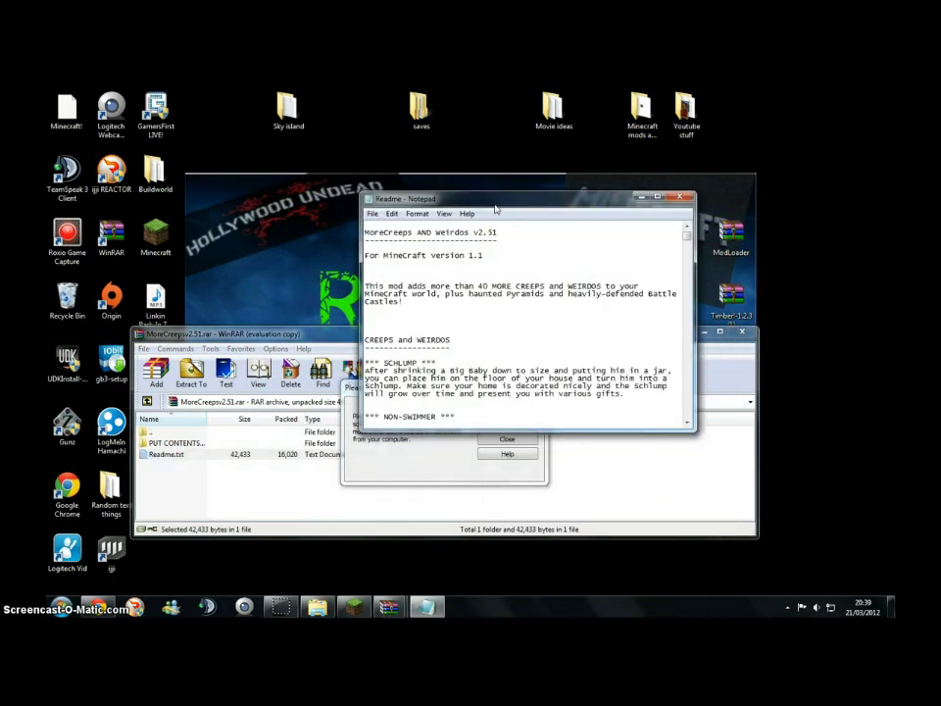
drag(395, 339, 556, 344)
drag(687, 239, 687, 251)
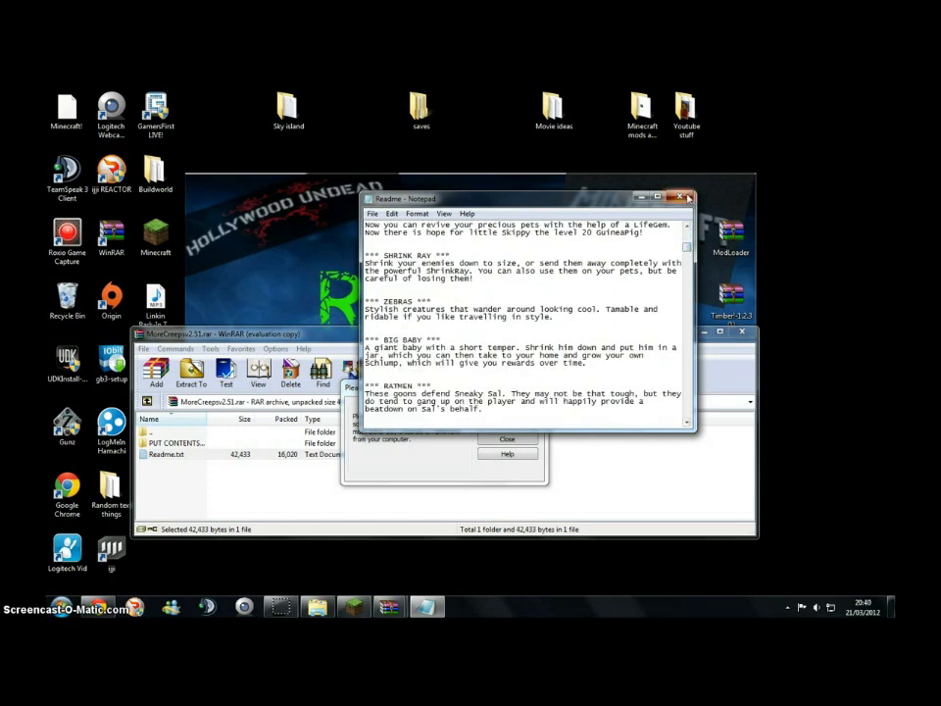
Close the Readme and the MoreCreeps archive and move that archive to the Recycle Bin.
click(679, 196)
click(532, 385)
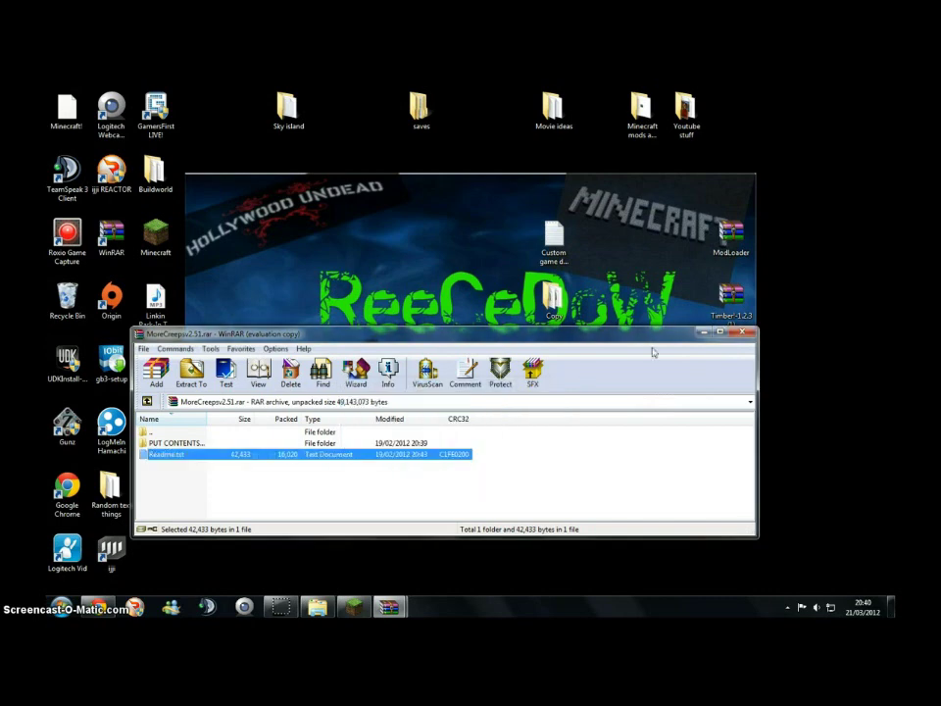
click(740, 332)
drag(744, 478, 67, 299)
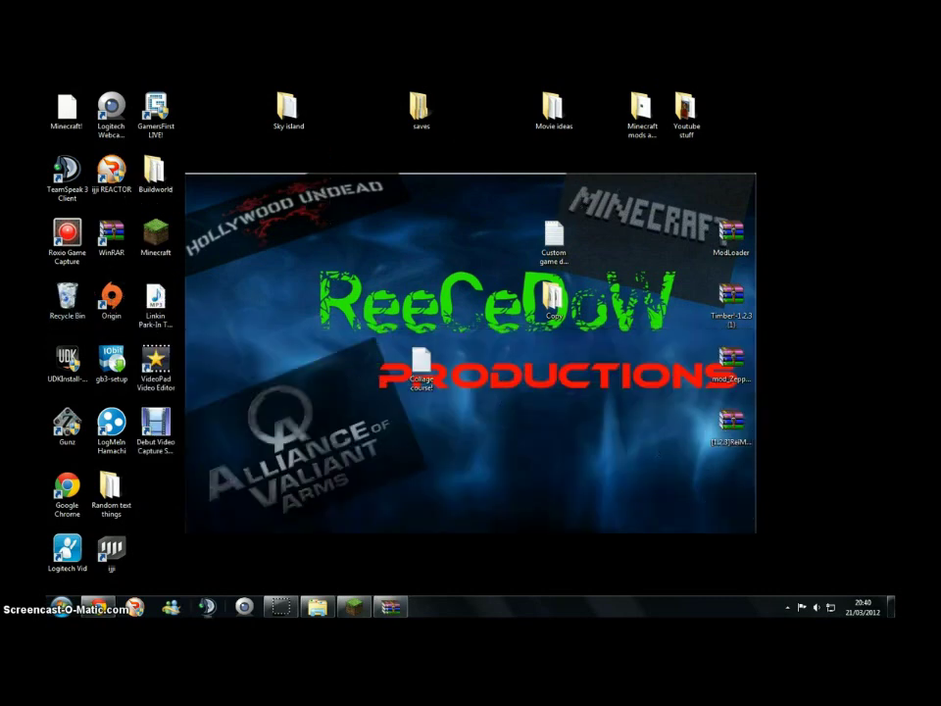
Close the updated Minecraft game, open minecraft.jar from the bin folder with WinRAR, and close the folder window.
click(353, 608)
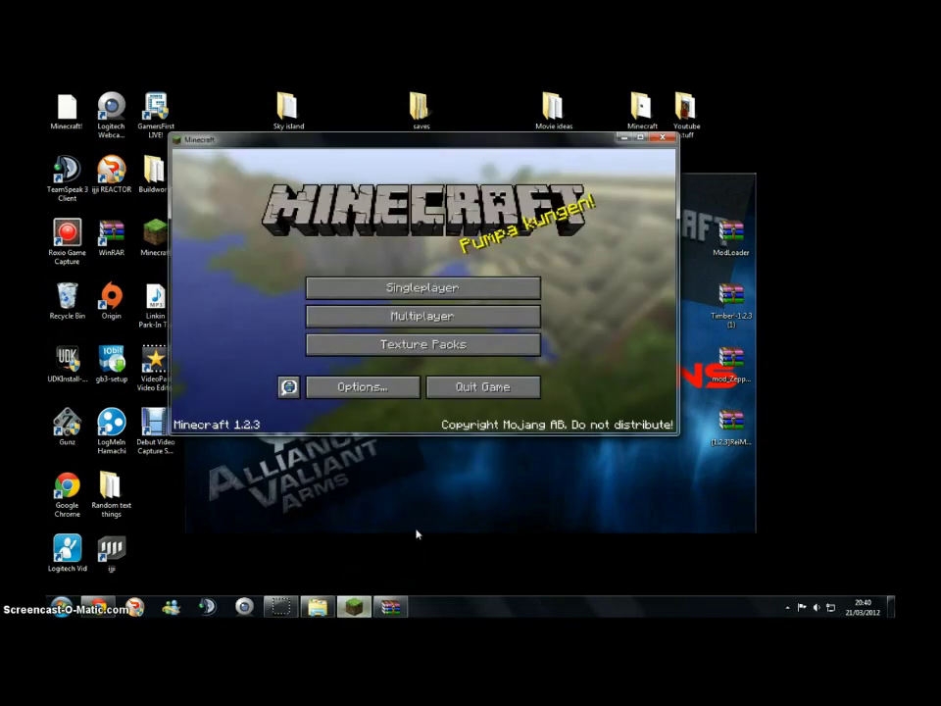
click(663, 138)
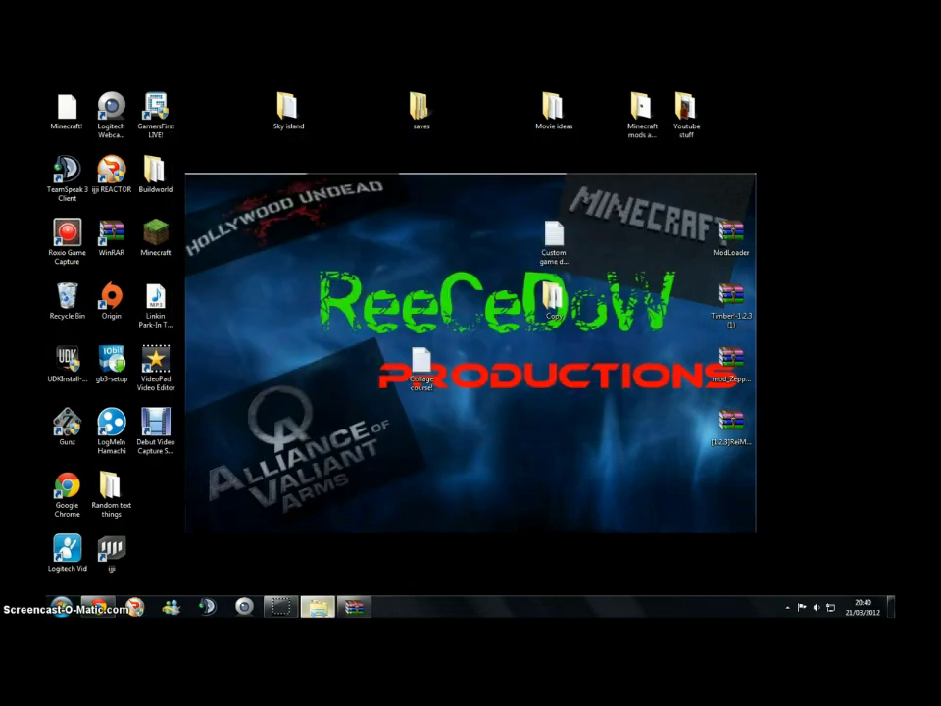
click(316, 607)
right_click(280, 391)
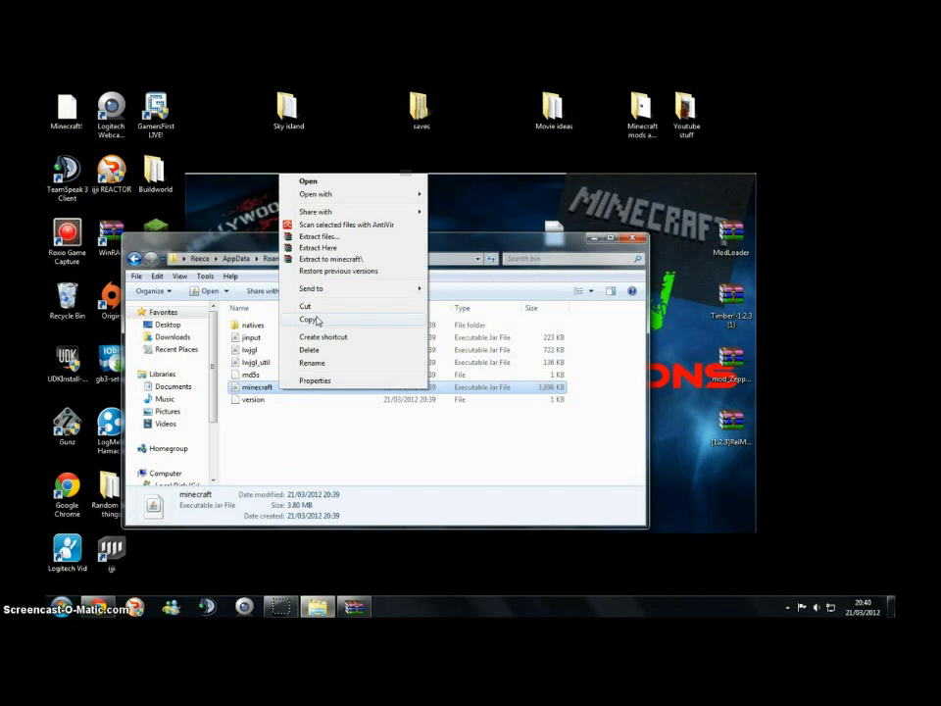
mouse_move(315, 196)
click(458, 209)
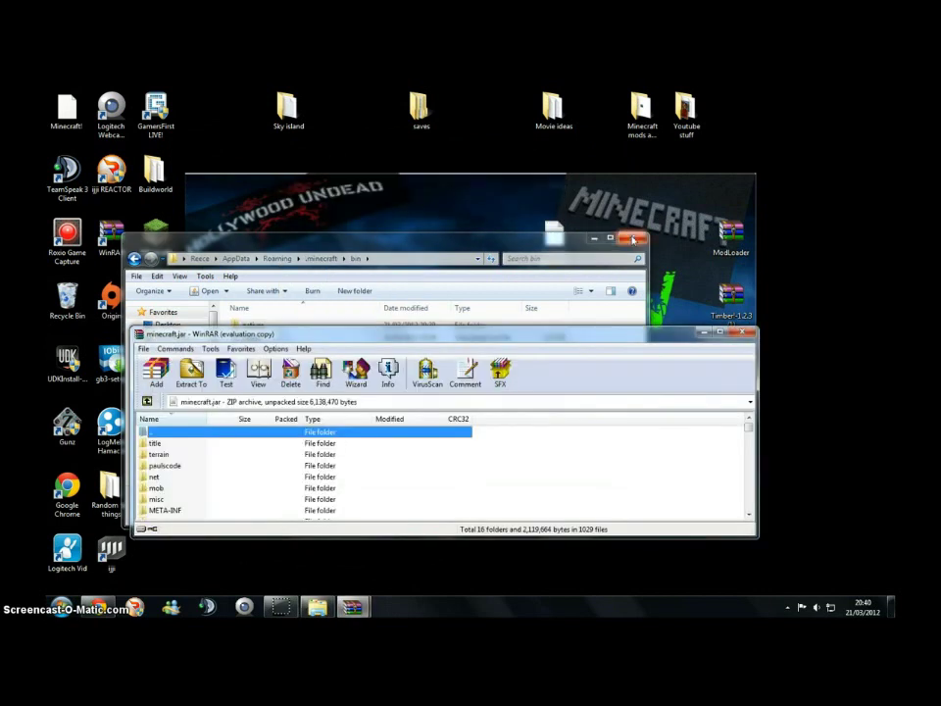
click(532, 386)
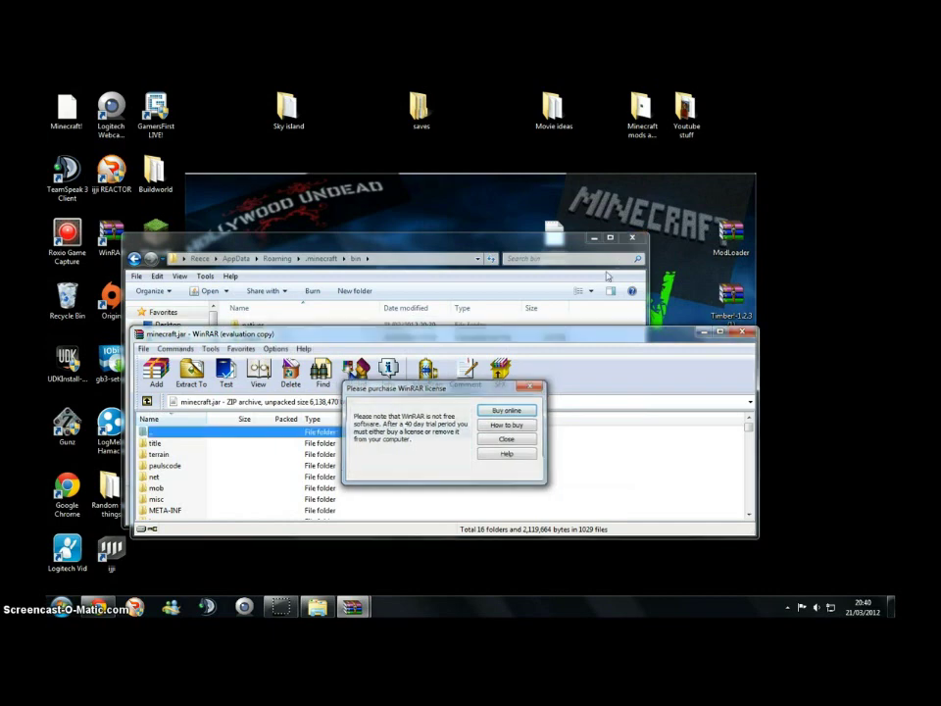
click(632, 238)
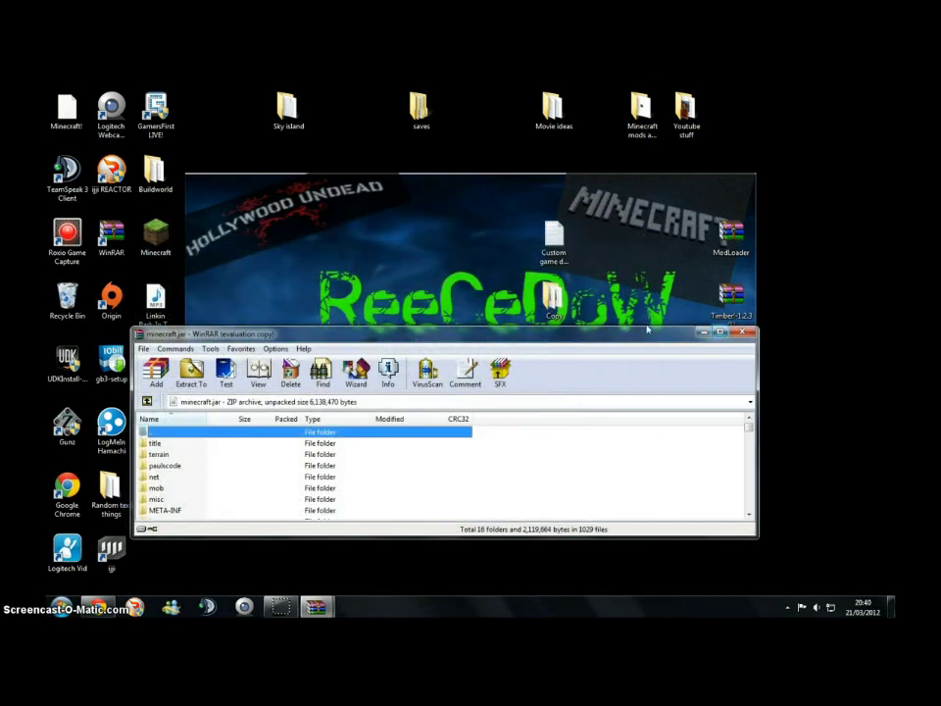
Enlarge the minecraft.jar archive window and delete the META-INF folder from the archive.
drag(636, 337, 445, 101)
drag(490, 297, 494, 526)
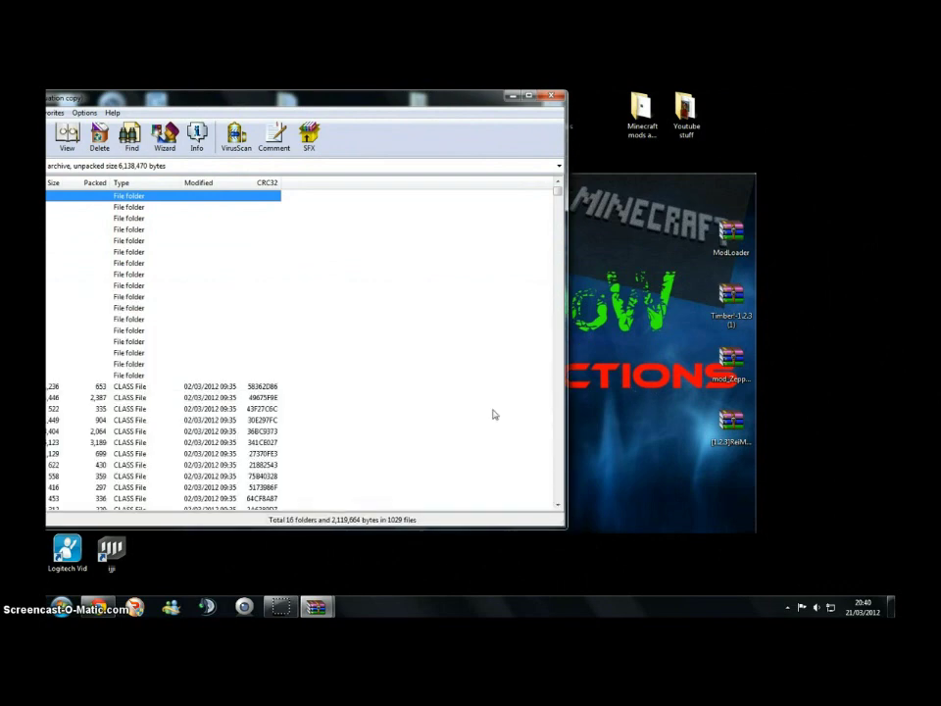
drag(312, 102, 420, 99)
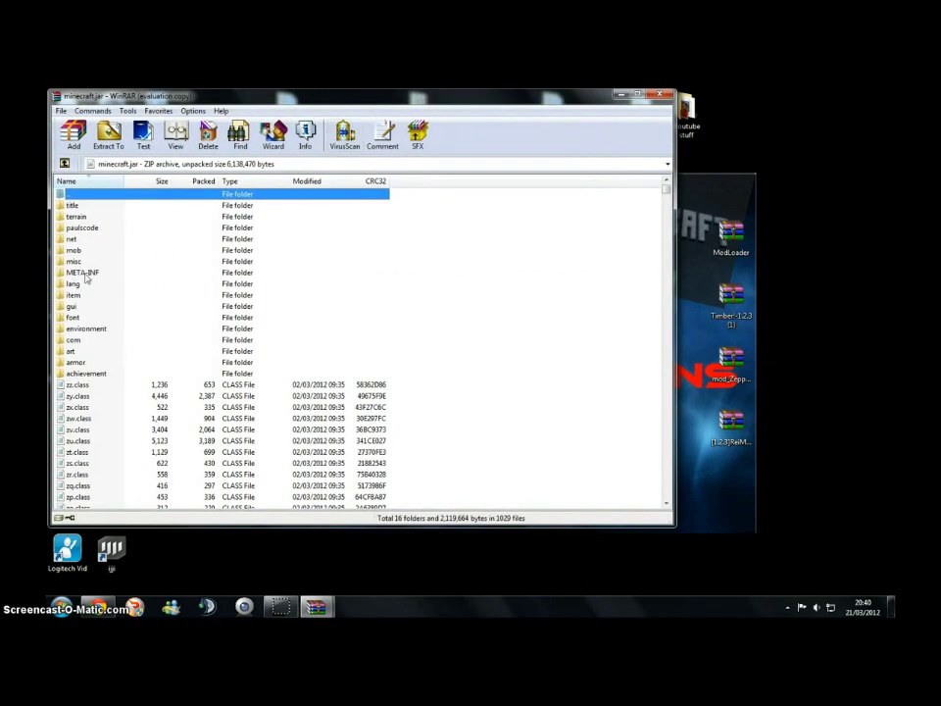
right_click(95, 276)
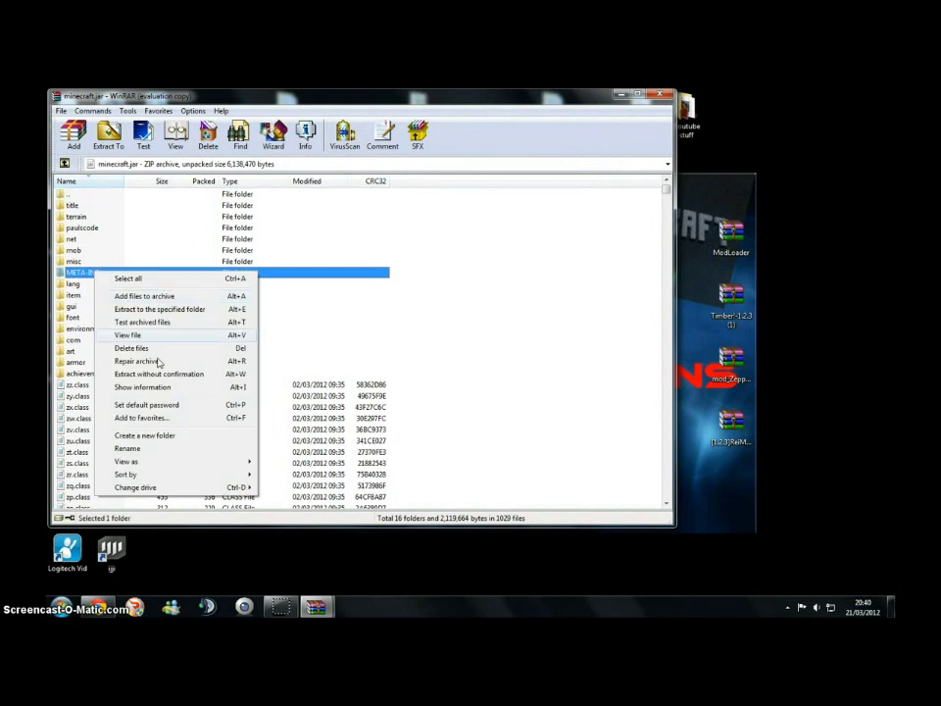
click(133, 349)
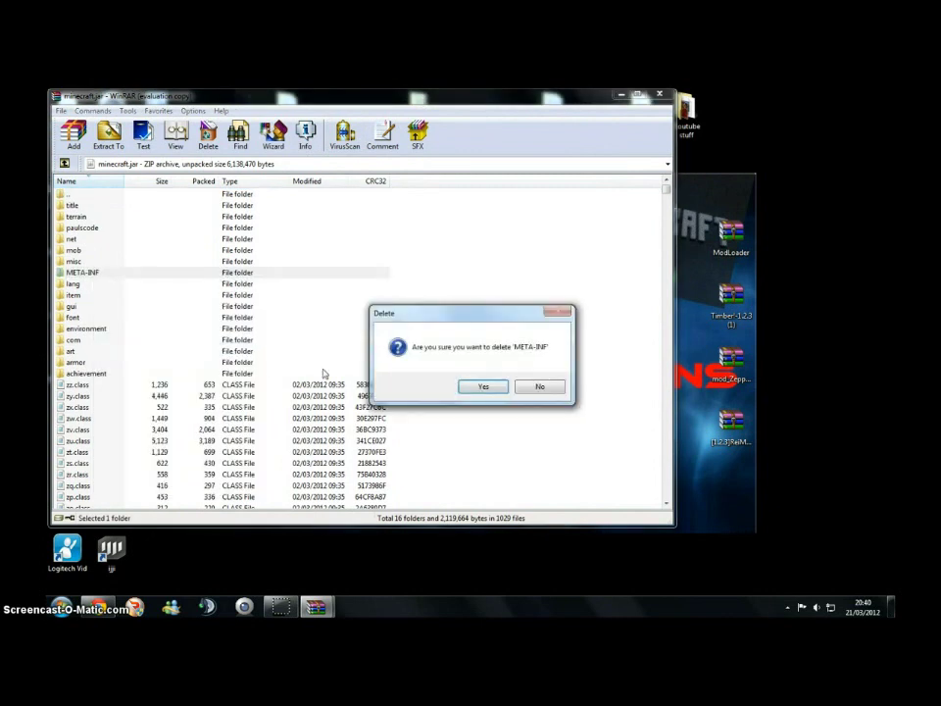
click(480, 387)
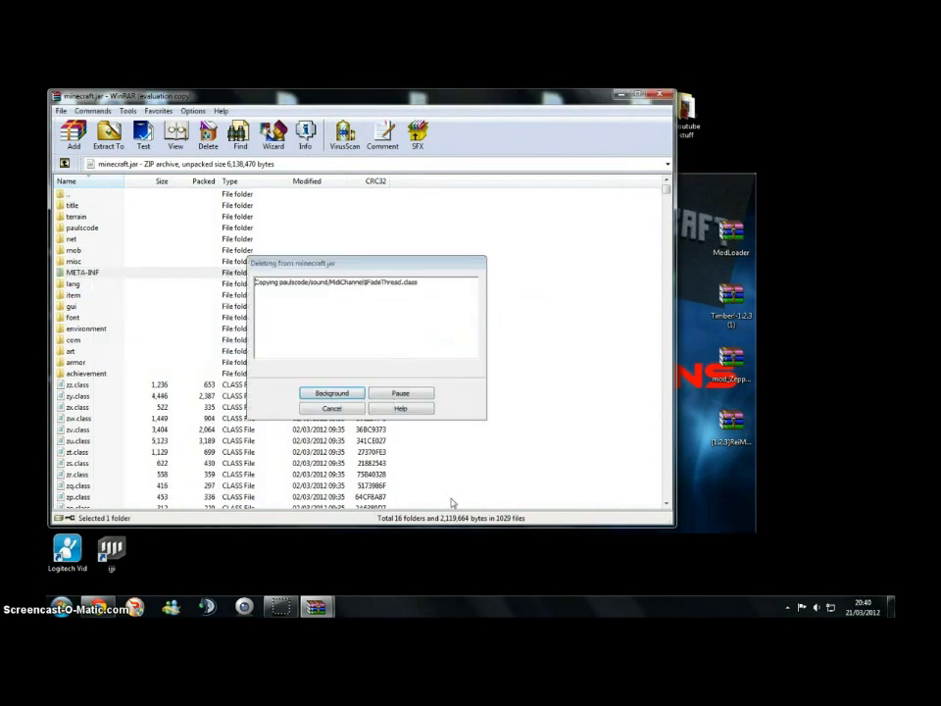
Add all files from the ModLoader archive to minecraft.jar and set the ModLoader archive aside on the desktop.
drag(676, 528, 594, 593)
click(733, 241)
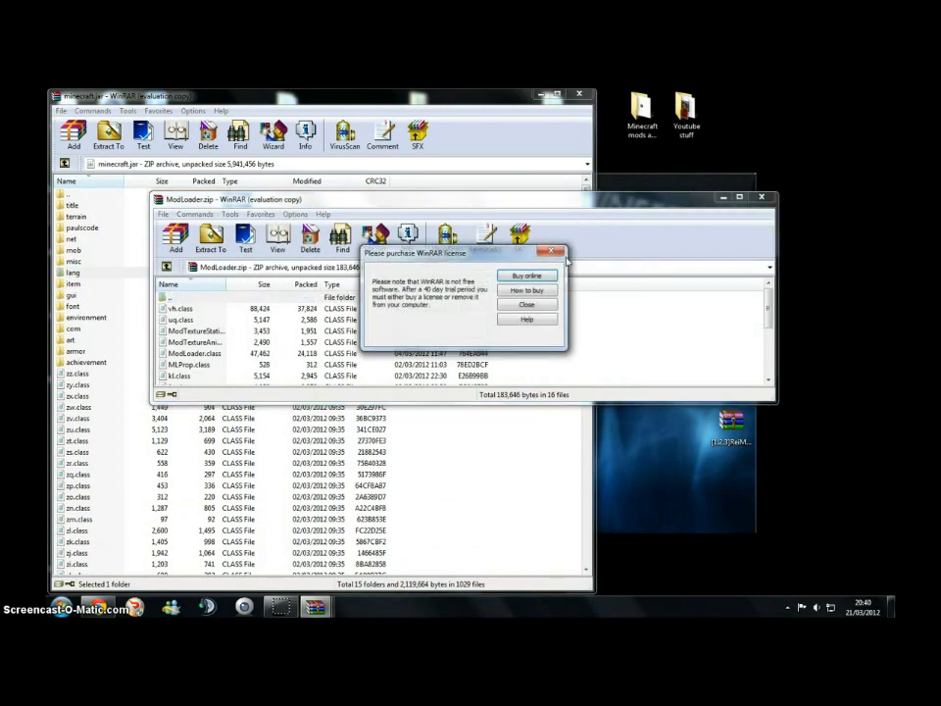
click(563, 256)
drag(514, 311, 379, 498)
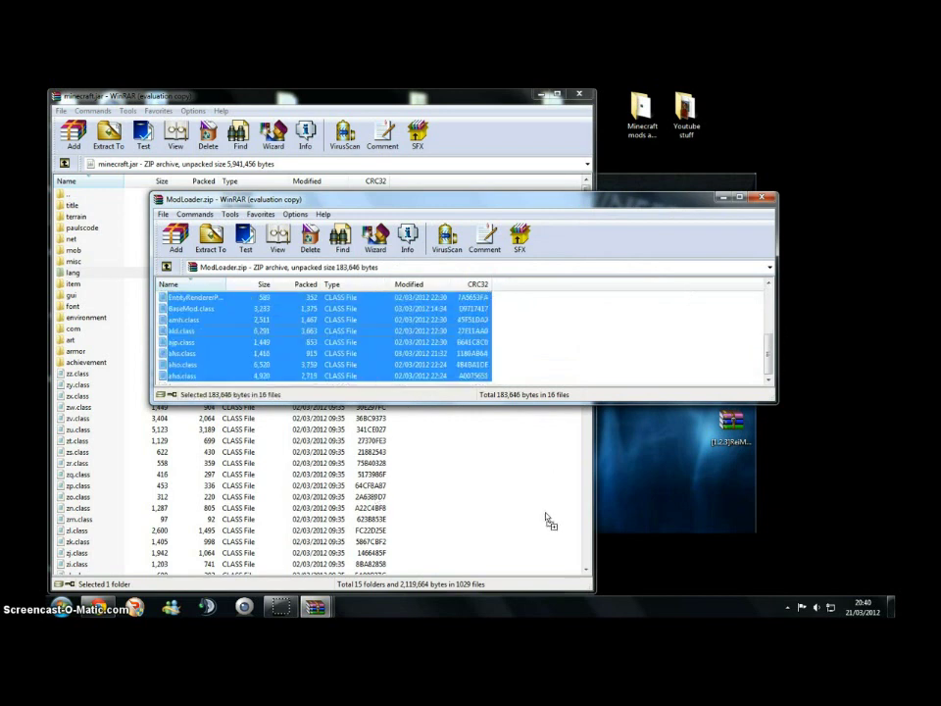
drag(549, 521, 548, 522)
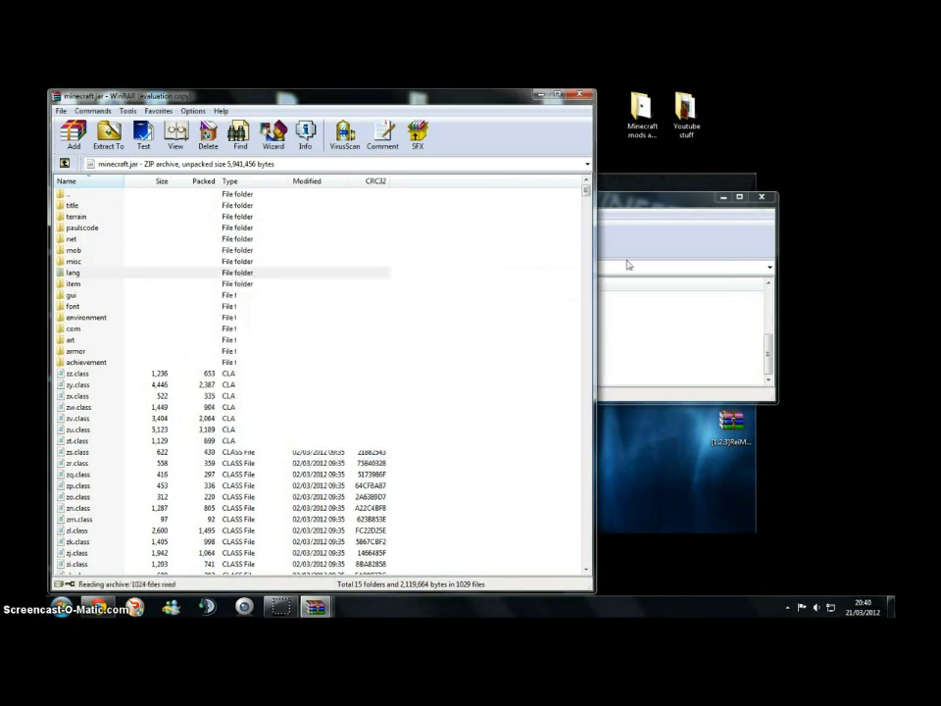
click(762, 197)
click(730, 238)
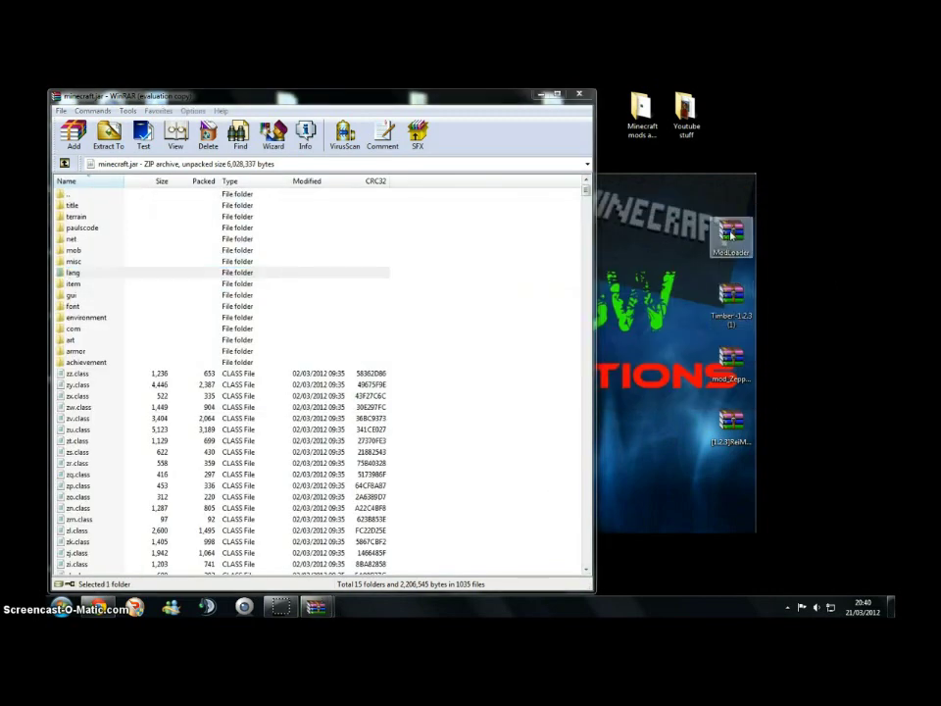
drag(730, 237, 775, 110)
Add the Timber mod's files to minecraft.jar and set the Timber archive aside on the desktop.
double_click(733, 305)
drag(470, 379, 380, 316)
drag(382, 325, 504, 481)
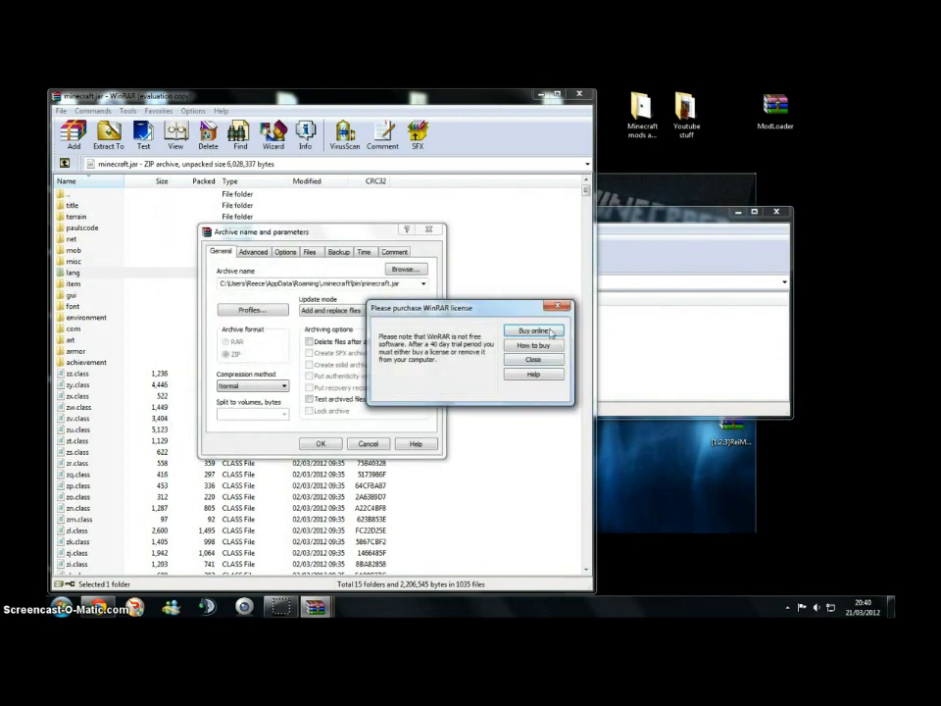
click(556, 306)
click(320, 443)
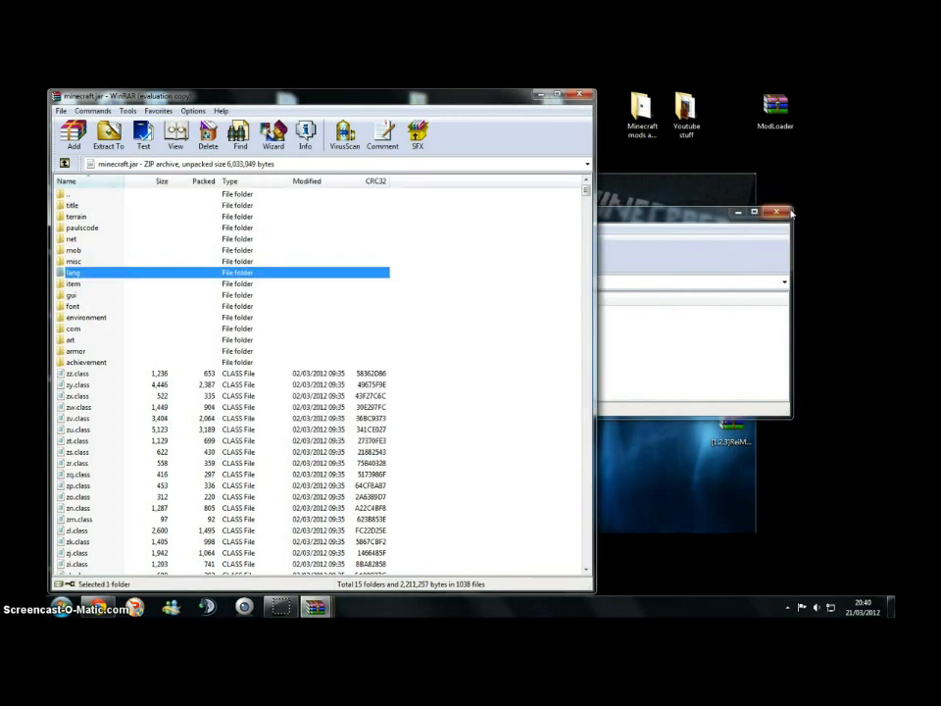
click(779, 212)
drag(738, 299, 823, 173)
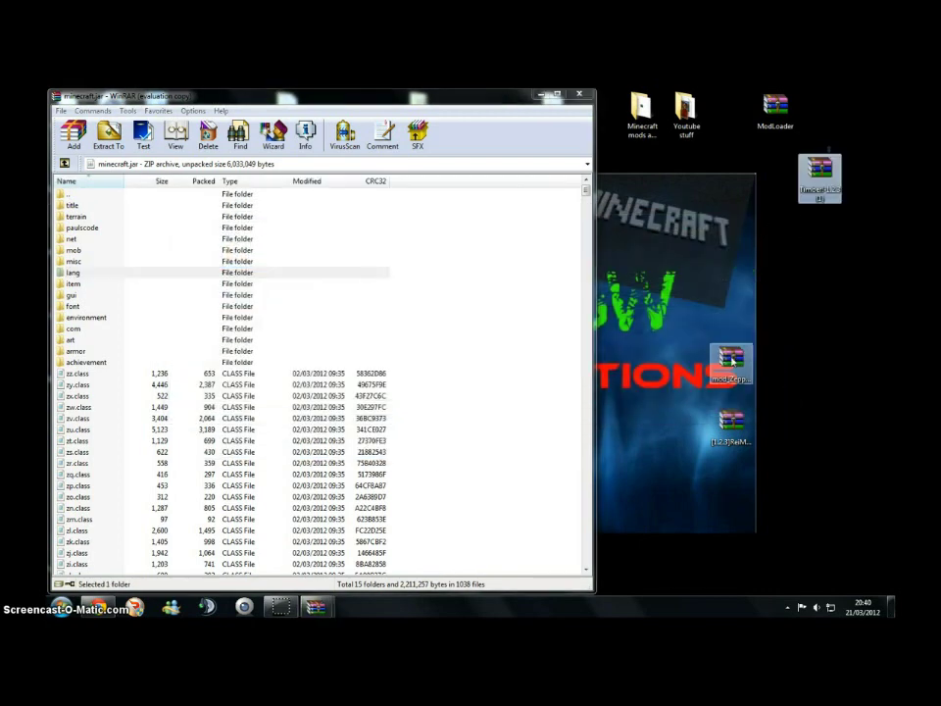
Add all files and folders from the Zeppelin mod archive to minecraft.jar and set that archive aside on the desktop.
double_click(731, 377)
key(ctrl+a)
click(462, 163)
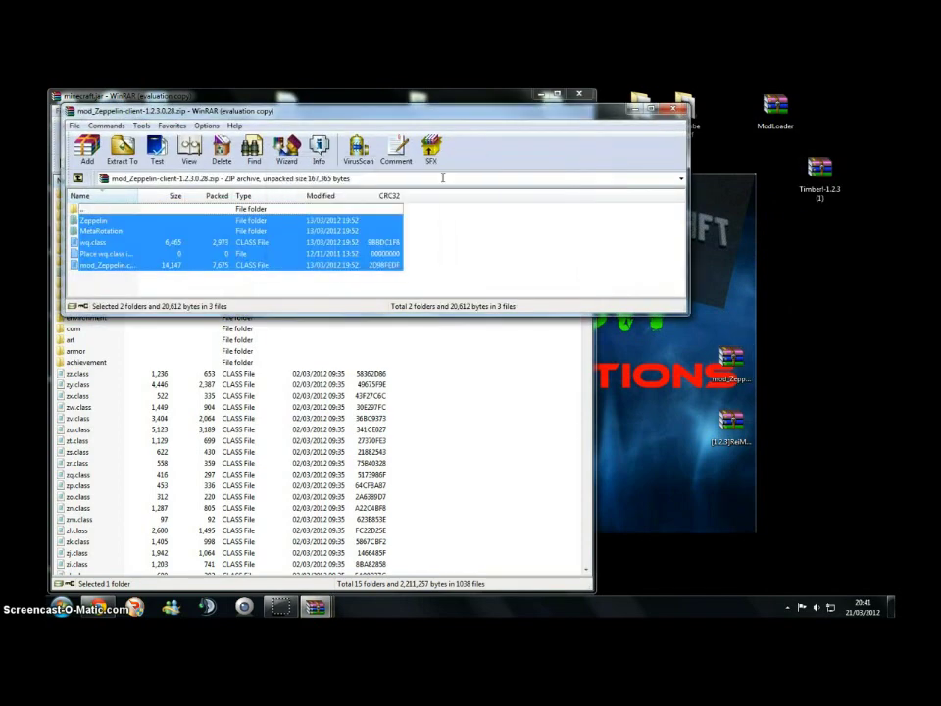
drag(521, 456, 522, 457)
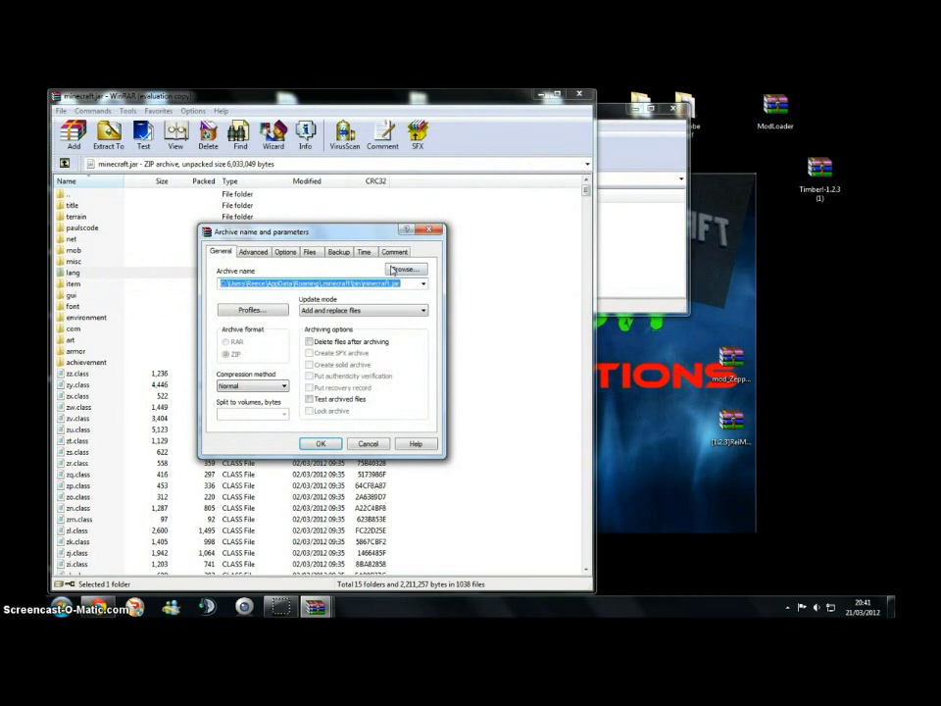
click(320, 445)
click(672, 109)
drag(733, 358, 770, 208)
Add the reifnsk folder and both class files from the ReiMinimap archive to minecraft.jar with the default archiving settings.
double_click(730, 423)
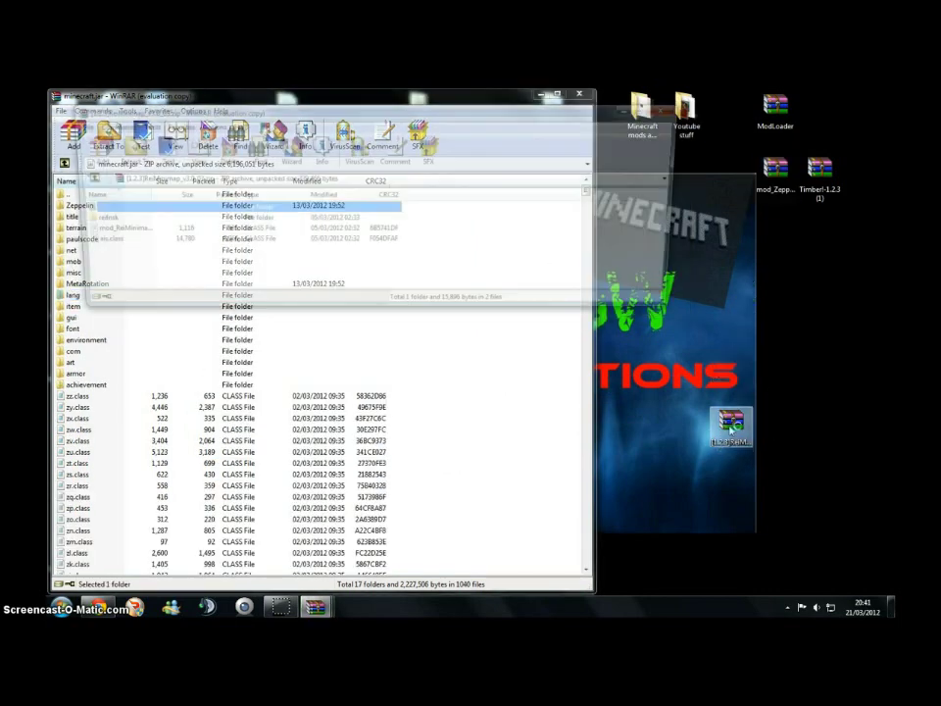
key(ctrl+a)
drag(276, 222, 396, 320)
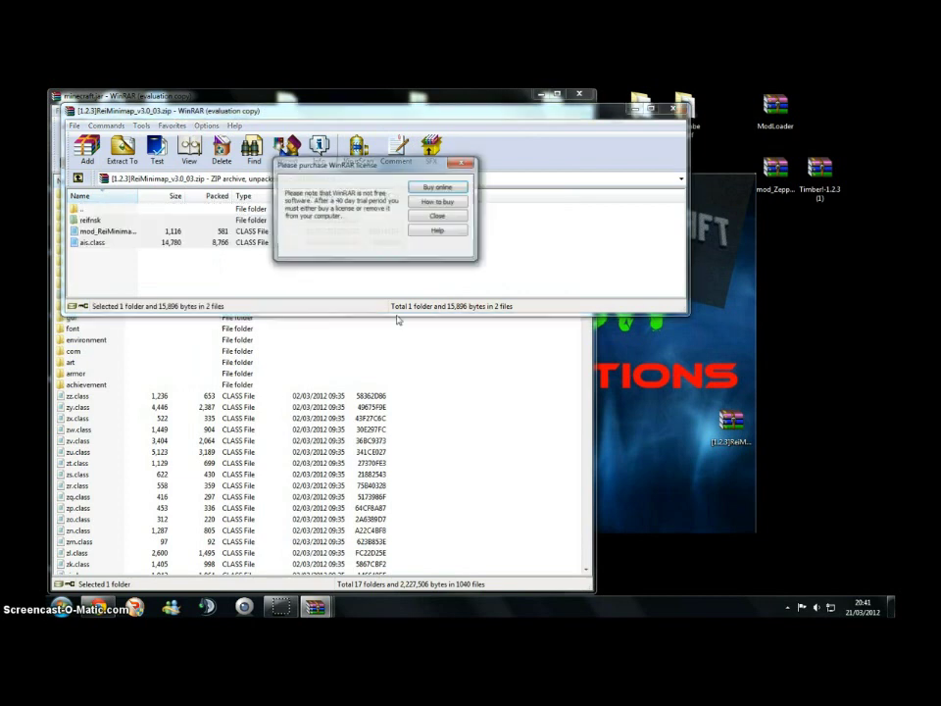
click(461, 165)
drag(351, 273, 315, 222)
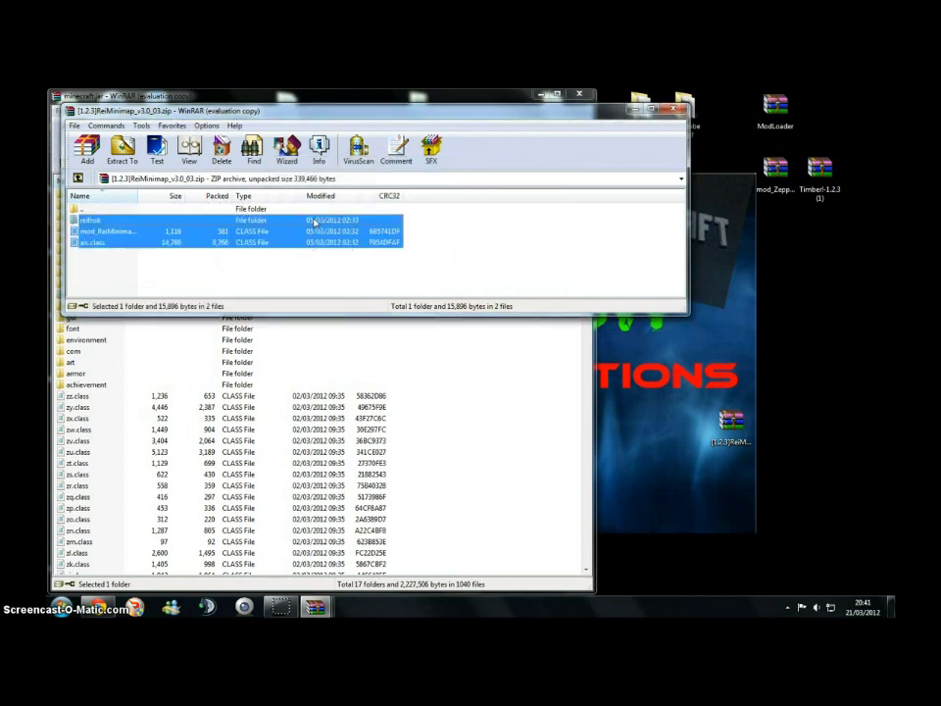
drag(507, 424, 507, 424)
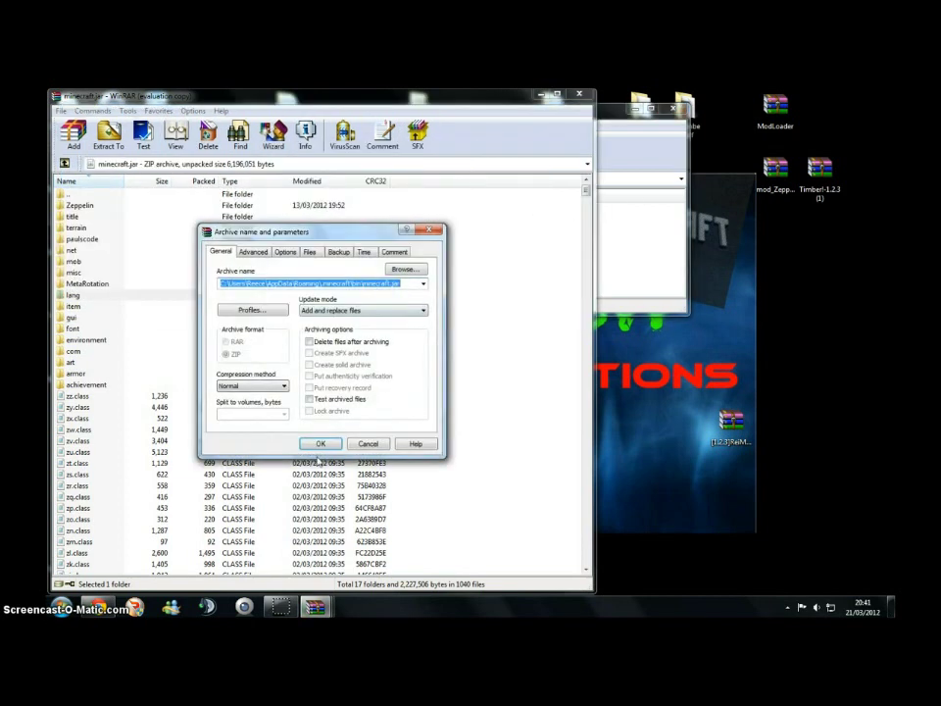
Close the minecraft.jar and ReiMinimap archives along with the remaining WinRAR window.
click(579, 99)
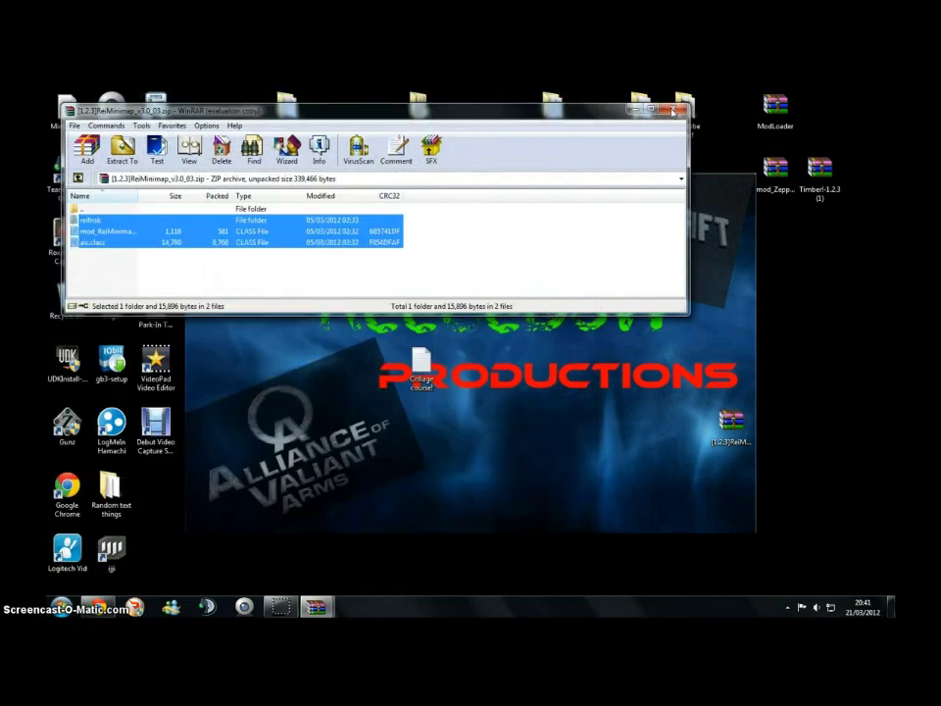
click(673, 109)
click(316, 606)
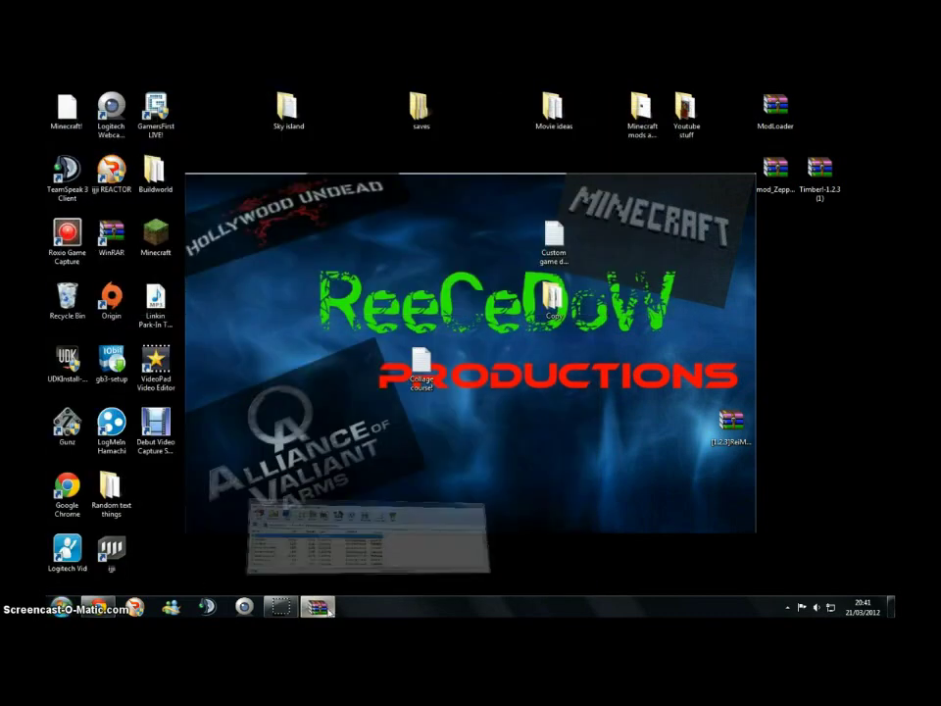
right_click(316, 606)
click(334, 577)
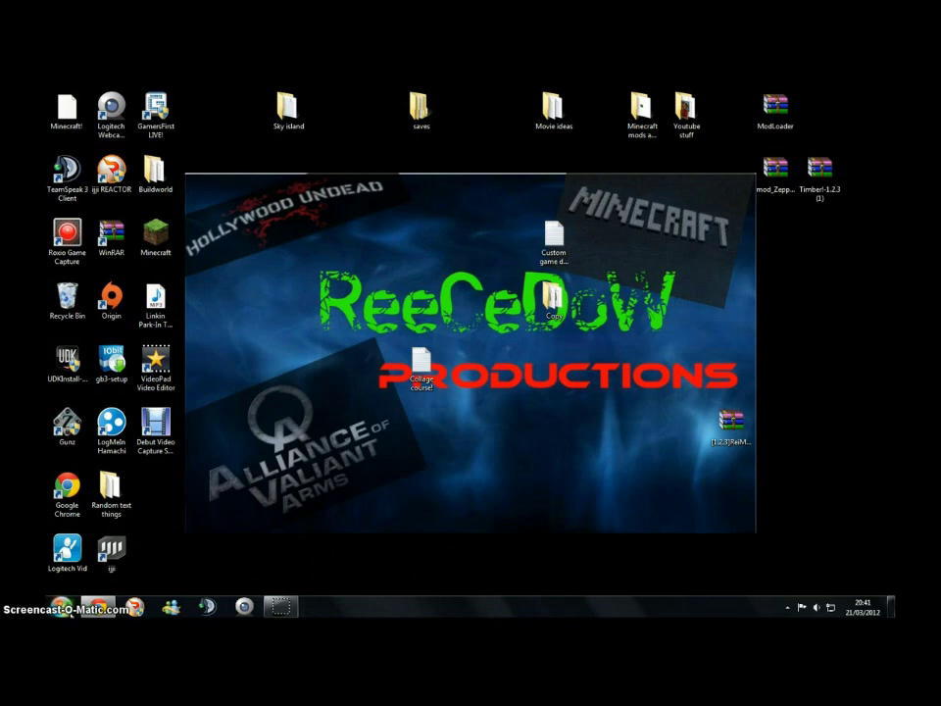
Open .minecraft in the %appdata% folder, merge the desktop's saves folder into it and close the folder window.
click(61, 607)
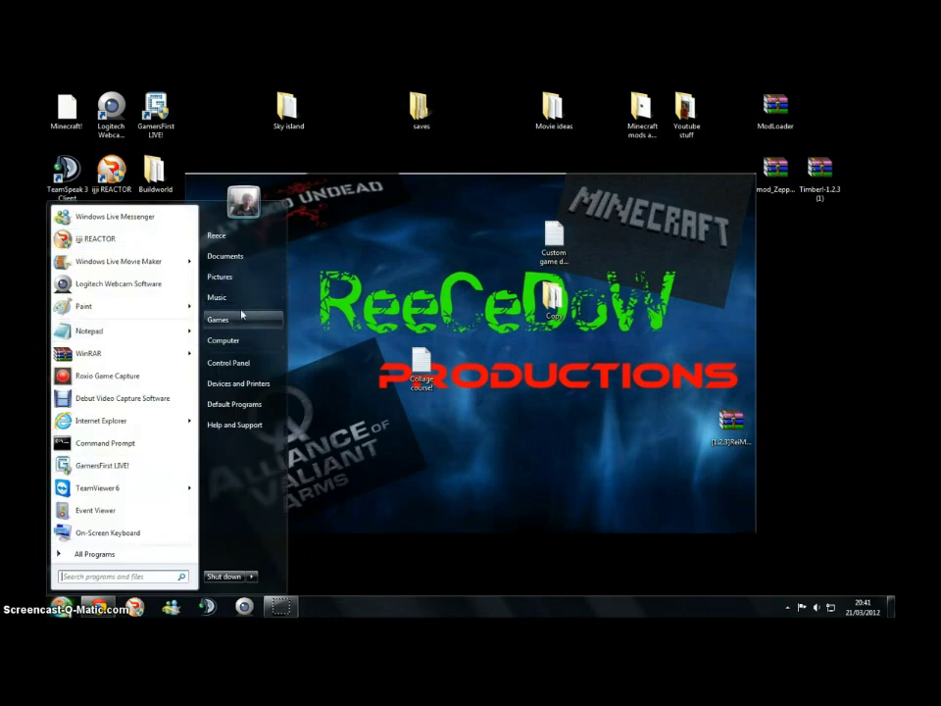
text(%appda)
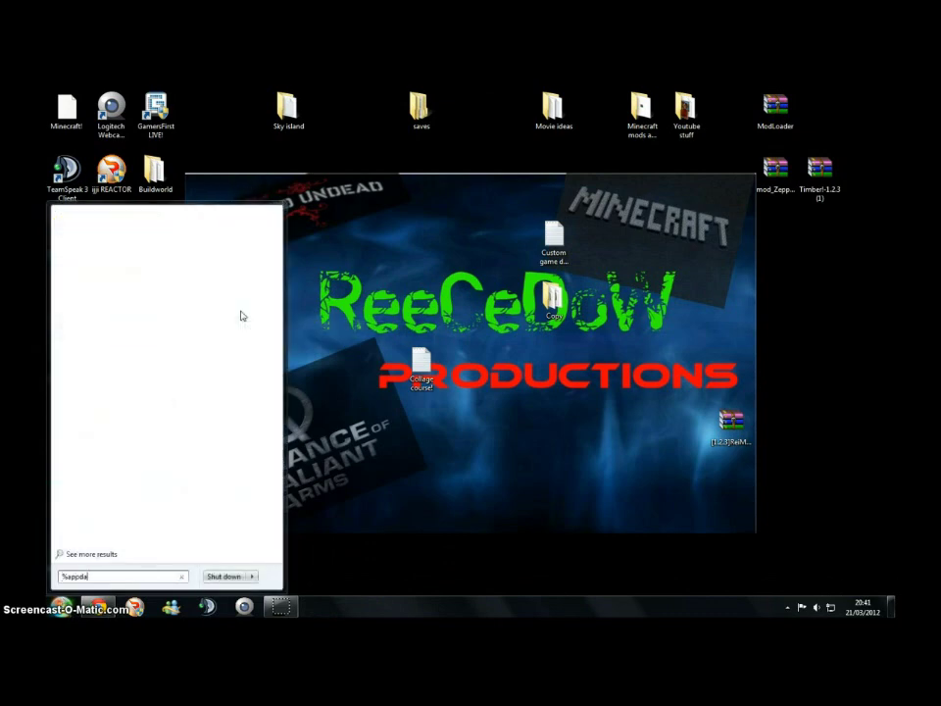
key(Return)
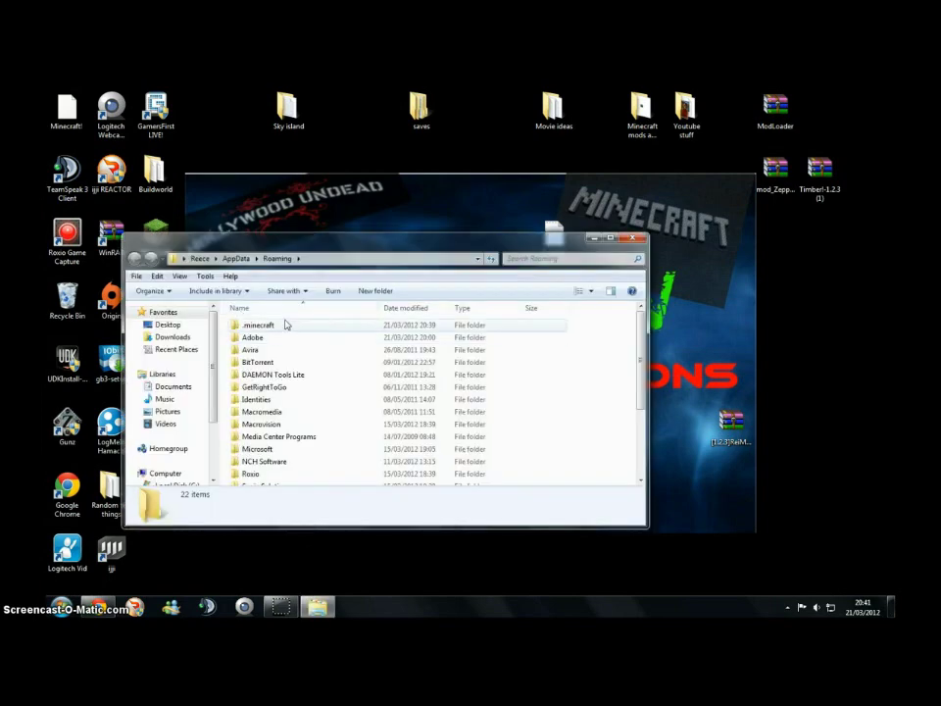
double_click(284, 323)
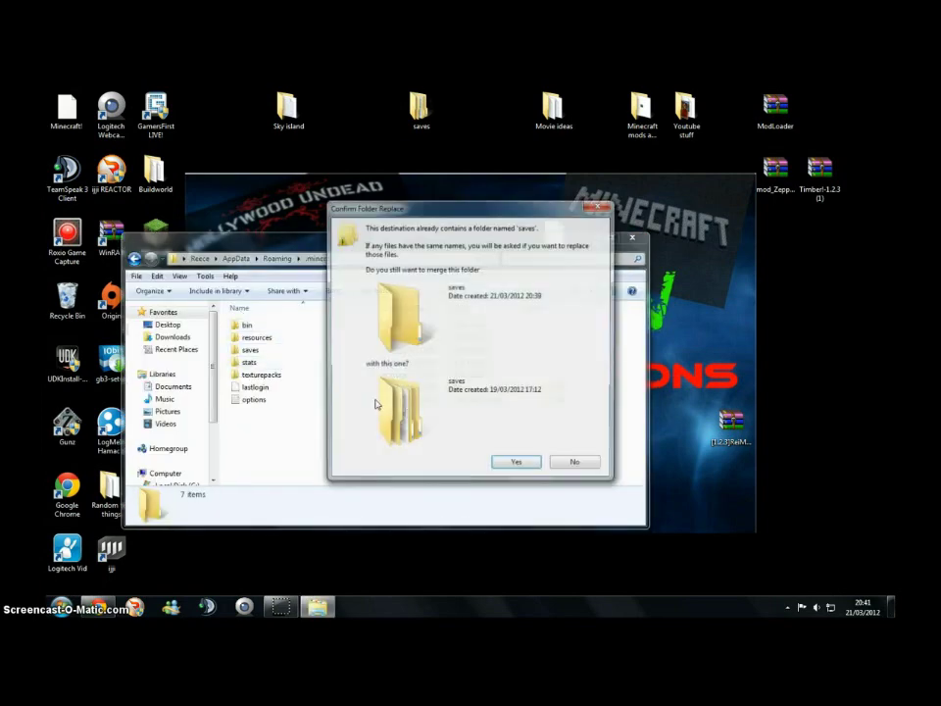
click(516, 462)
drag(217, 244, 361, 186)
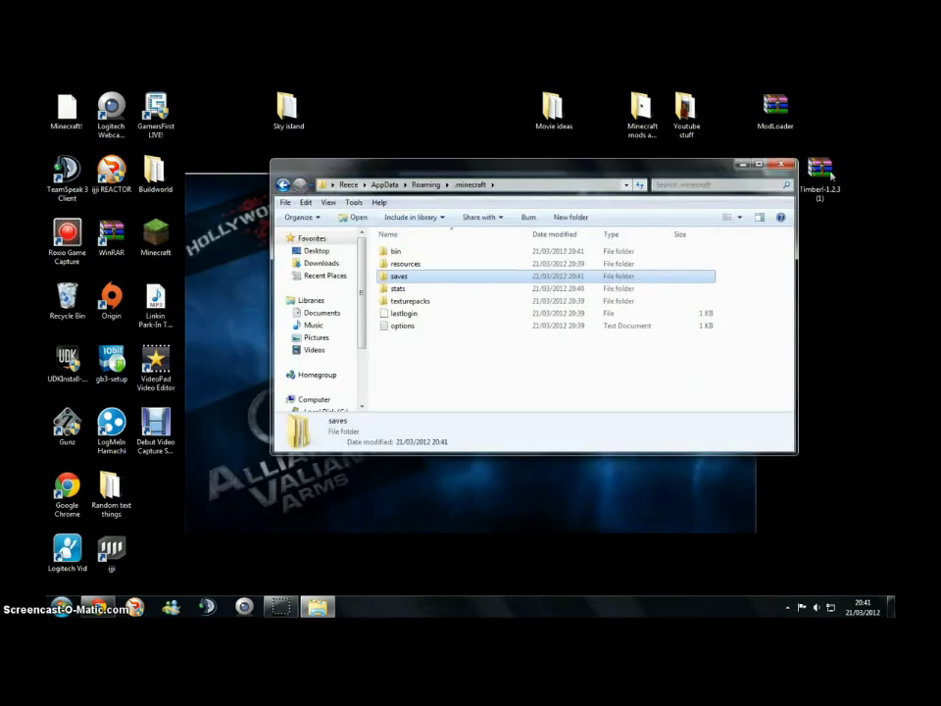
click(783, 167)
Launch Minecraft from the desktop and log in, raising the system volume while it loads.
double_click(157, 232)
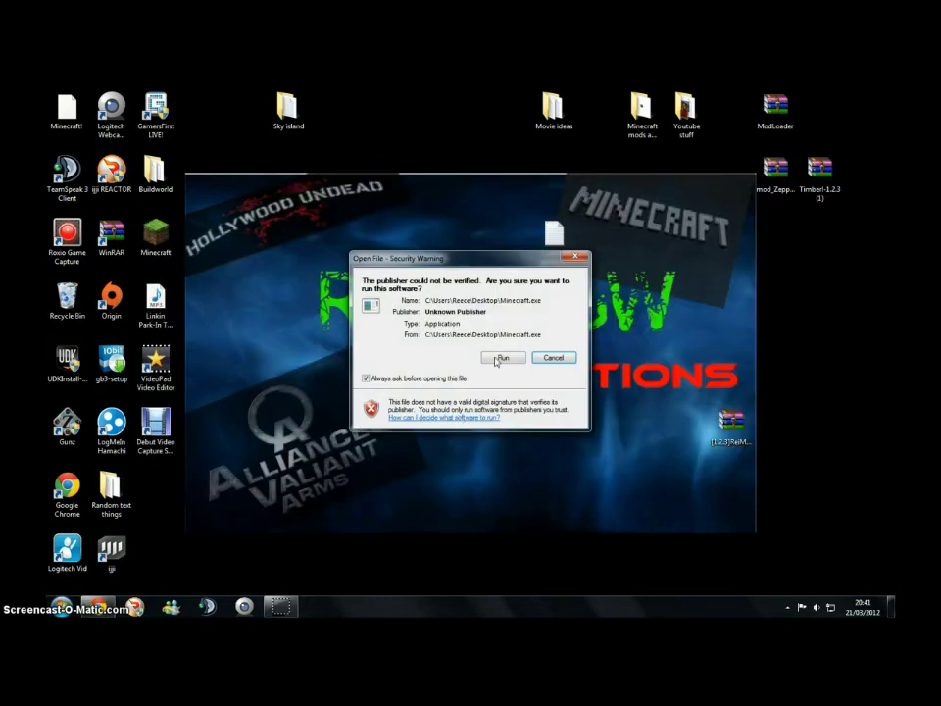
click(497, 358)
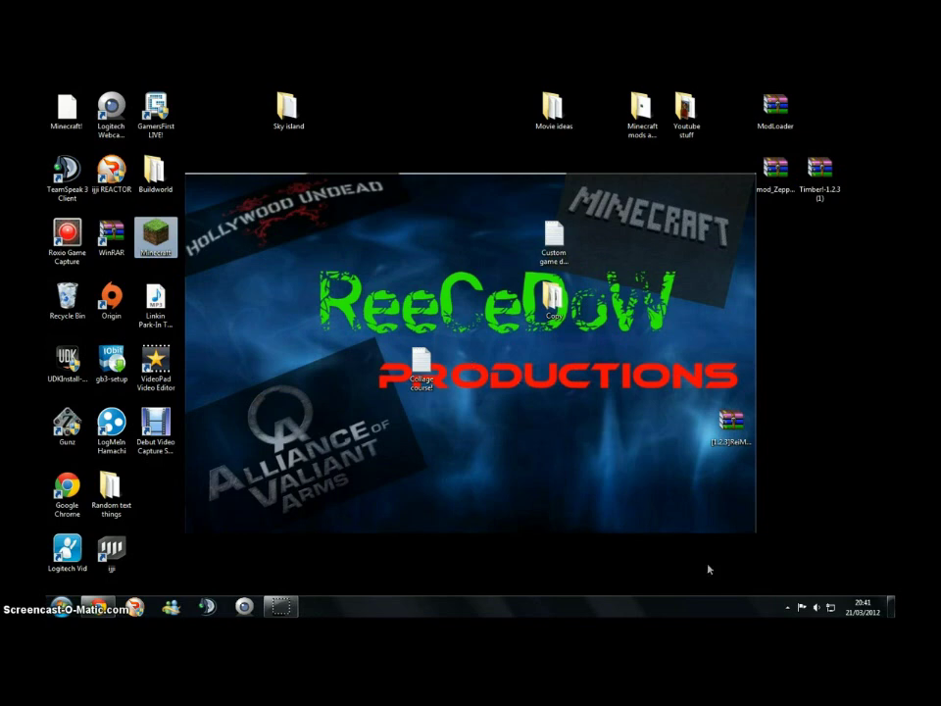
click(815, 603)
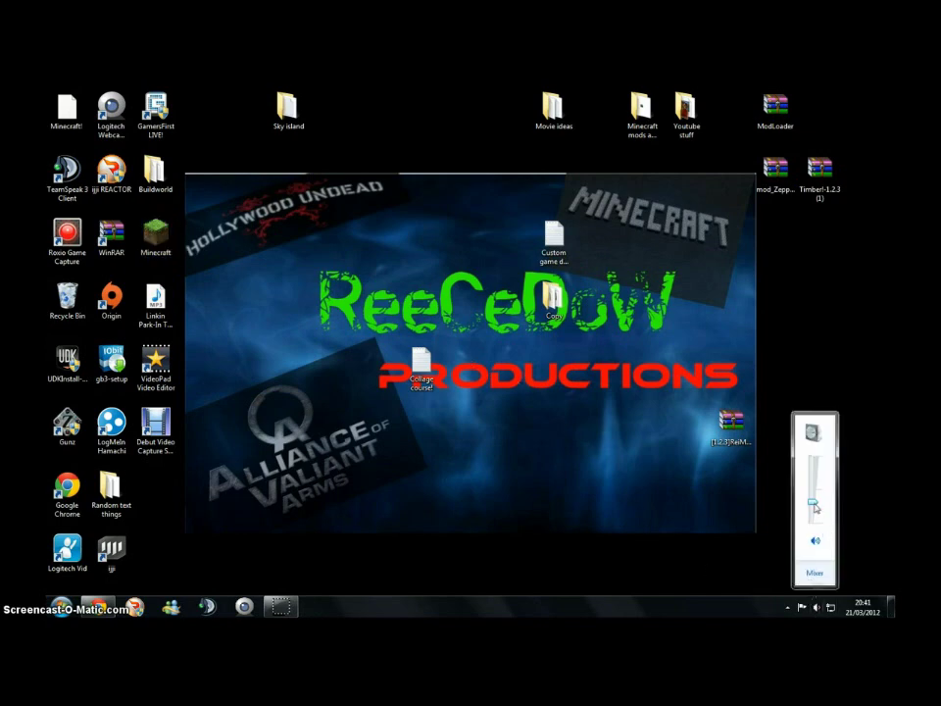
click(526, 326)
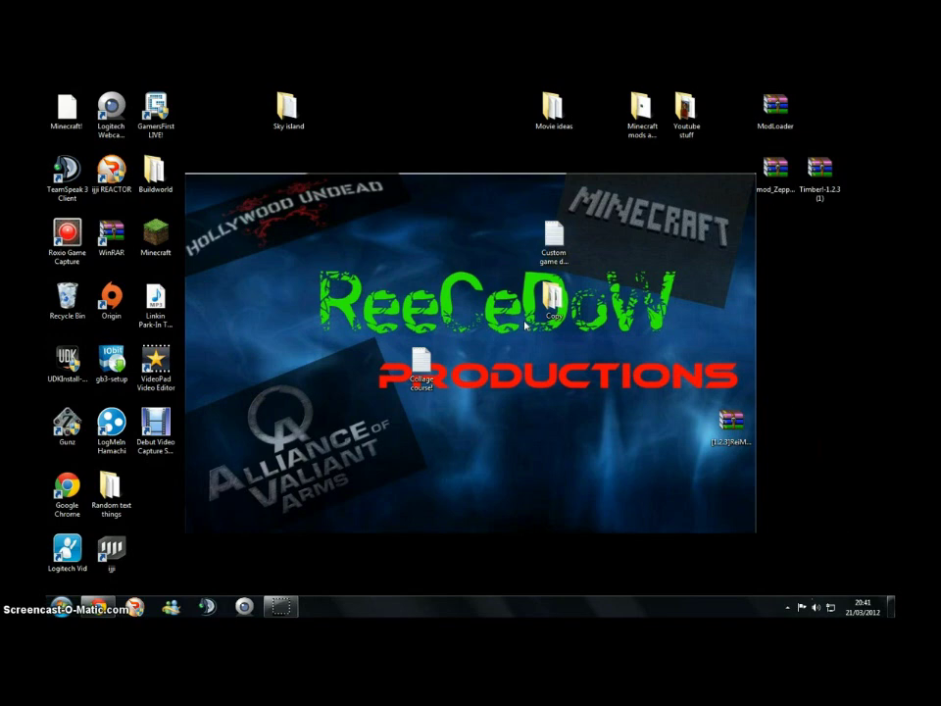
click(694, 462)
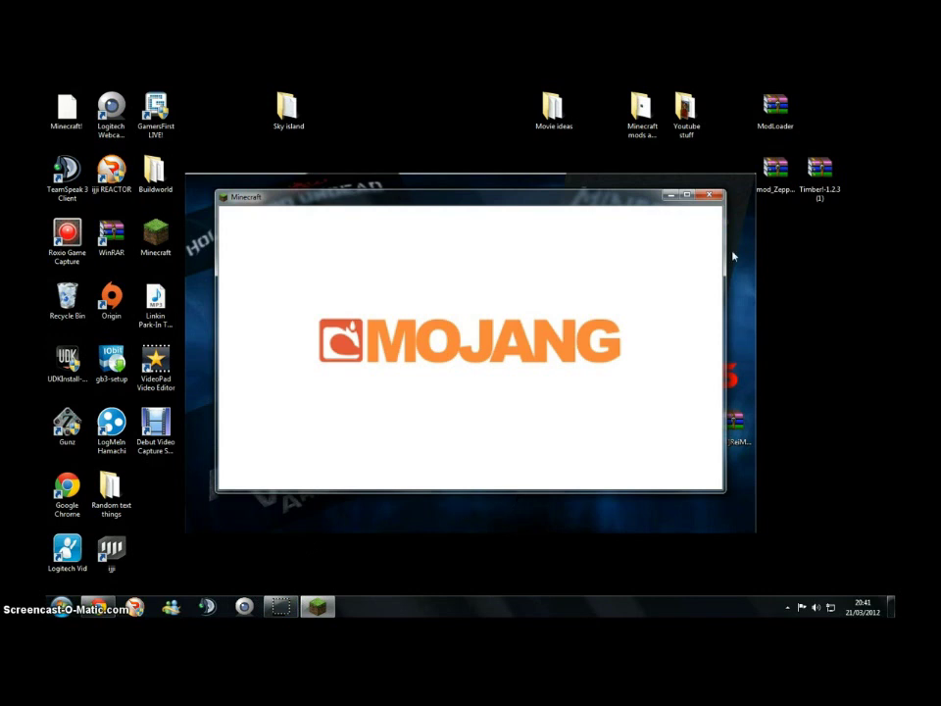
Load the single-player survival world last played on 21/03/12 at 16:40.
click(444, 348)
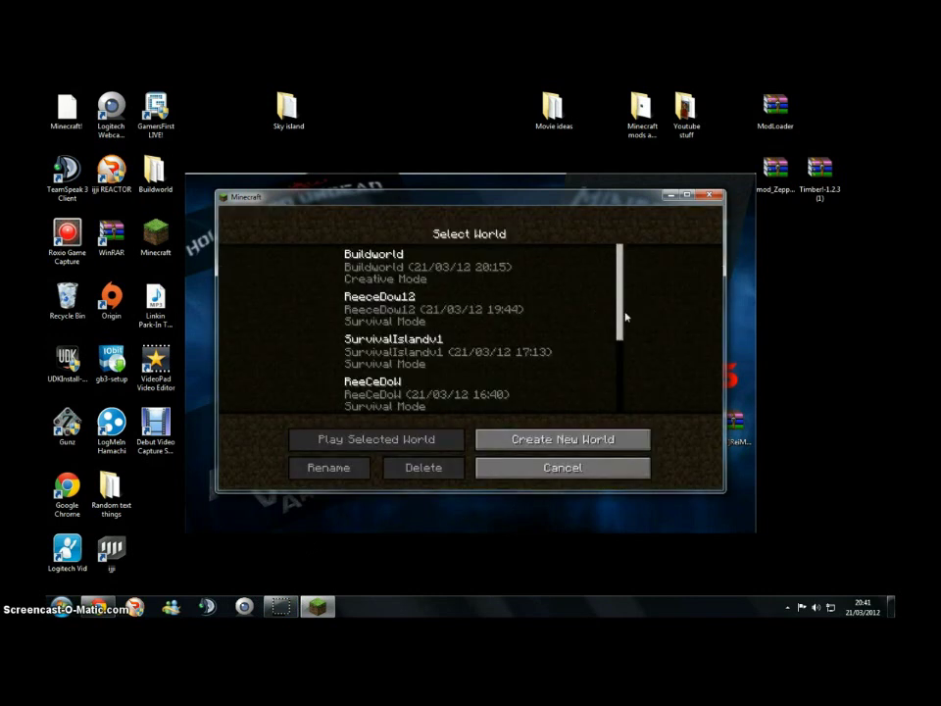
drag(620, 294, 617, 334)
click(430, 323)
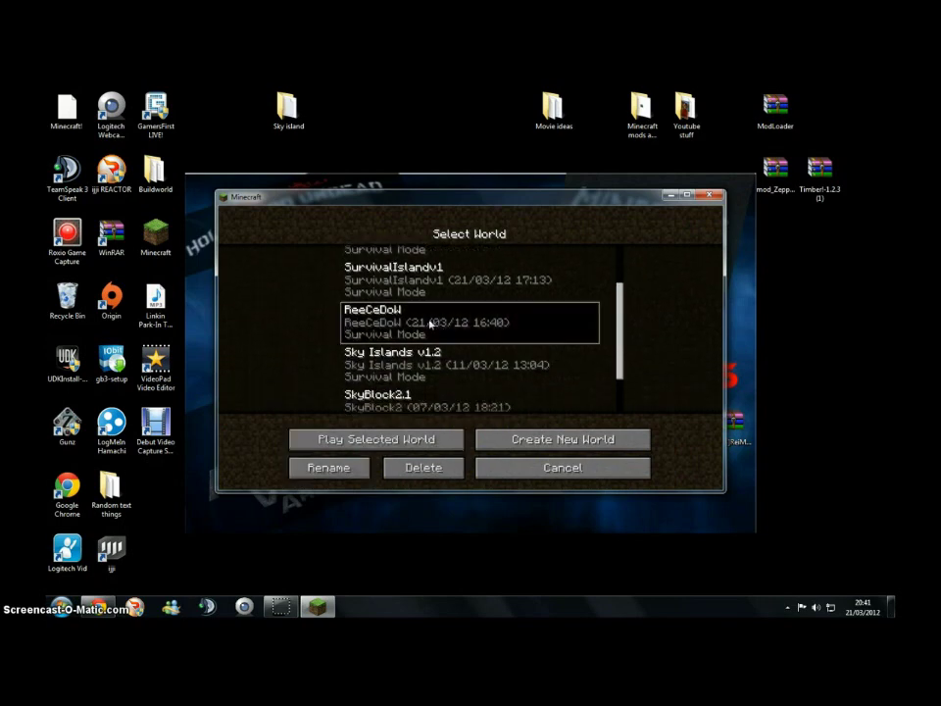
click(429, 323)
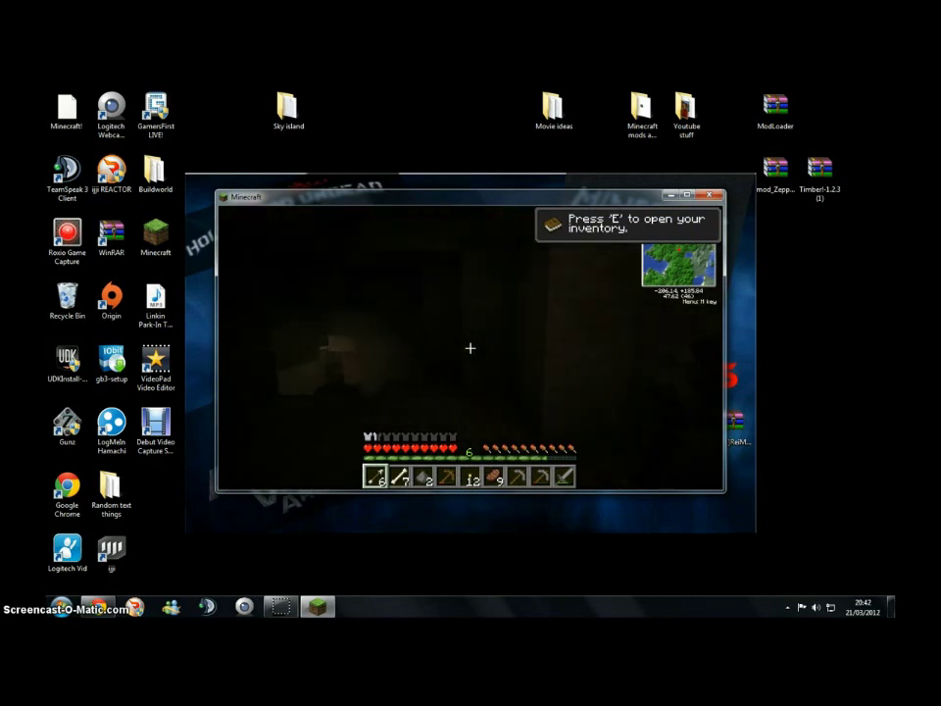
Check the character's inventory for items added by the mods.
key(e)
key(e)
key(e)
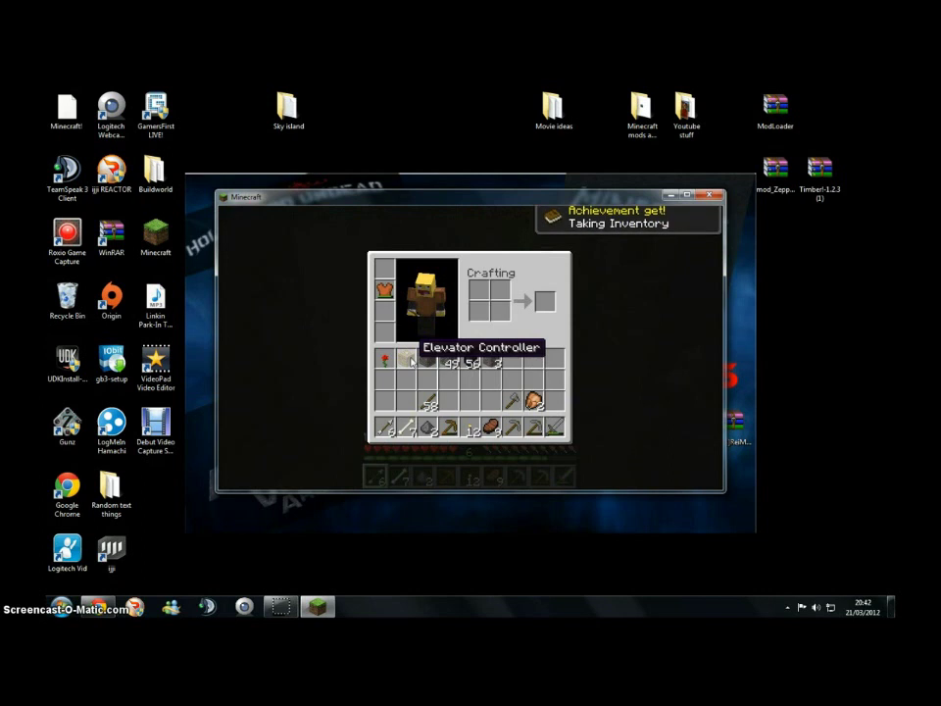
key(Escape)
Set the field of view to 89 in the game options.
key(Escape)
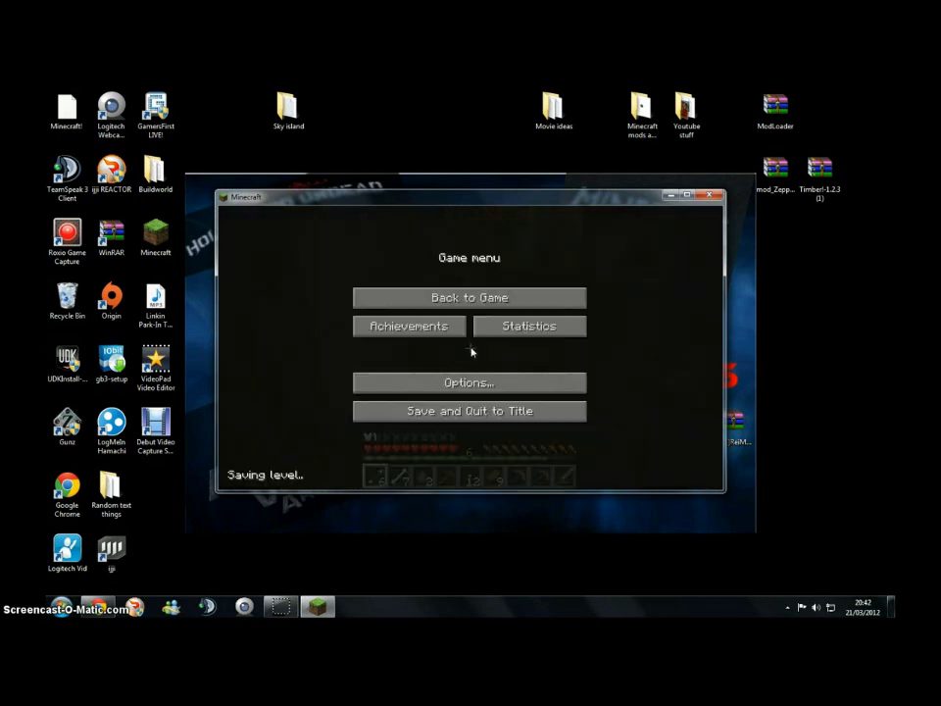
click(503, 382)
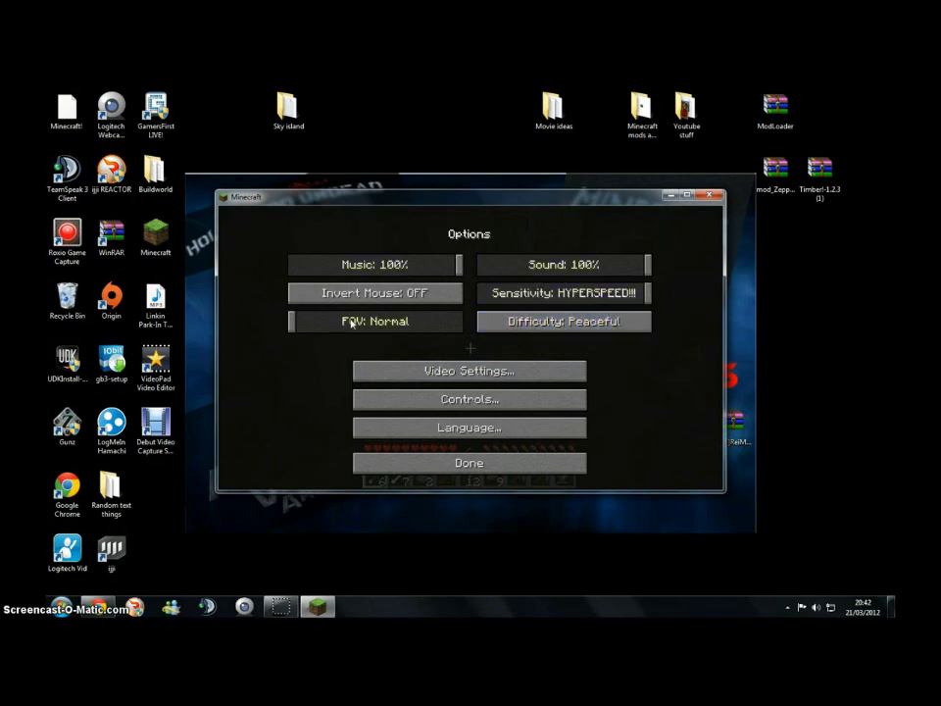
drag(351, 324, 373, 324)
Set the render distance to Tiny and the performance to Max FPS in the video settings.
click(440, 370)
click(529, 265)
click(571, 299)
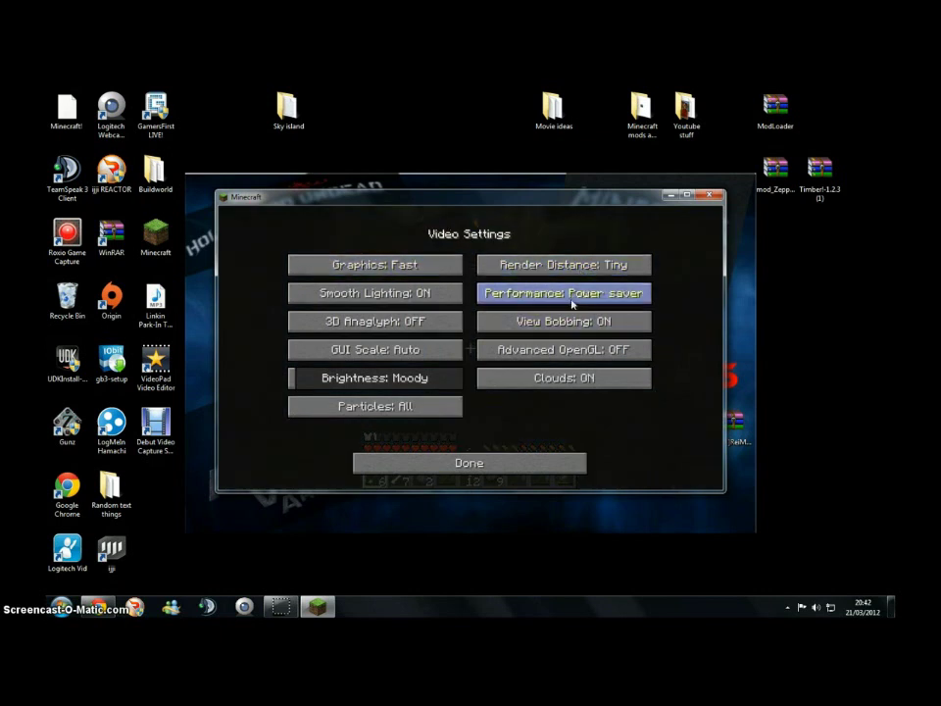
click(555, 297)
click(431, 295)
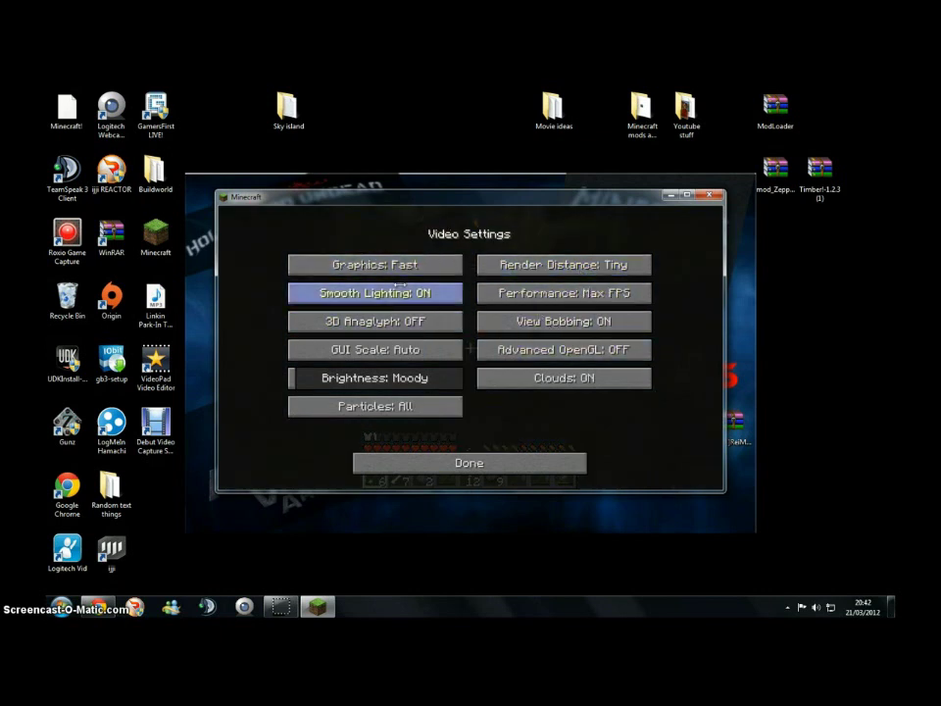
Change the particles setting, raise the brightness, toggle the clouds and return to the game.
click(392, 405)
drag(294, 377, 458, 377)
click(564, 377)
click(469, 463)
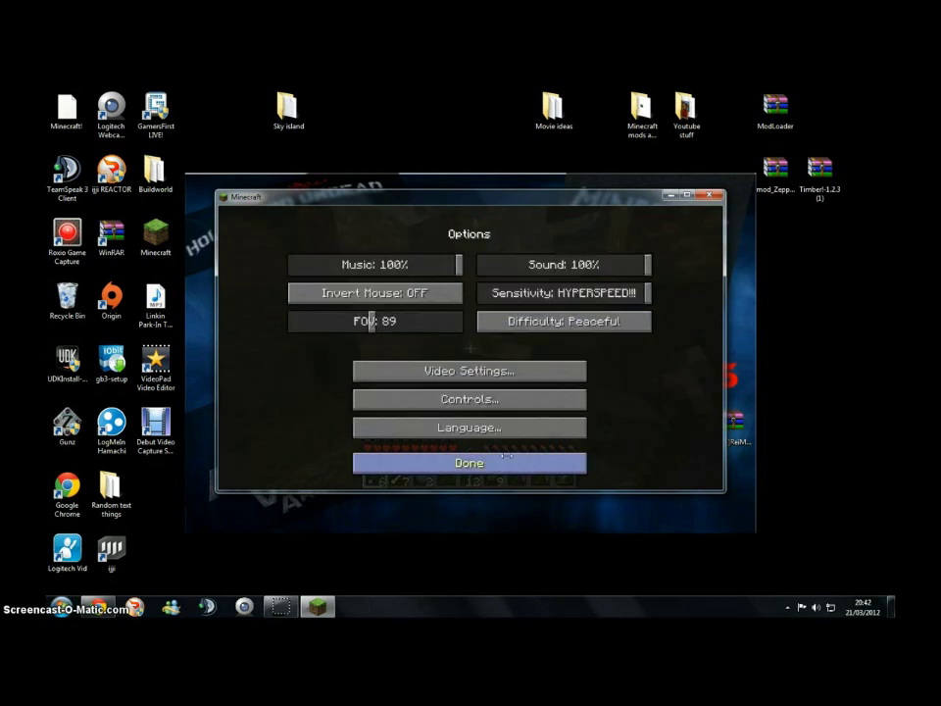
click(471, 460)
key(Escape)
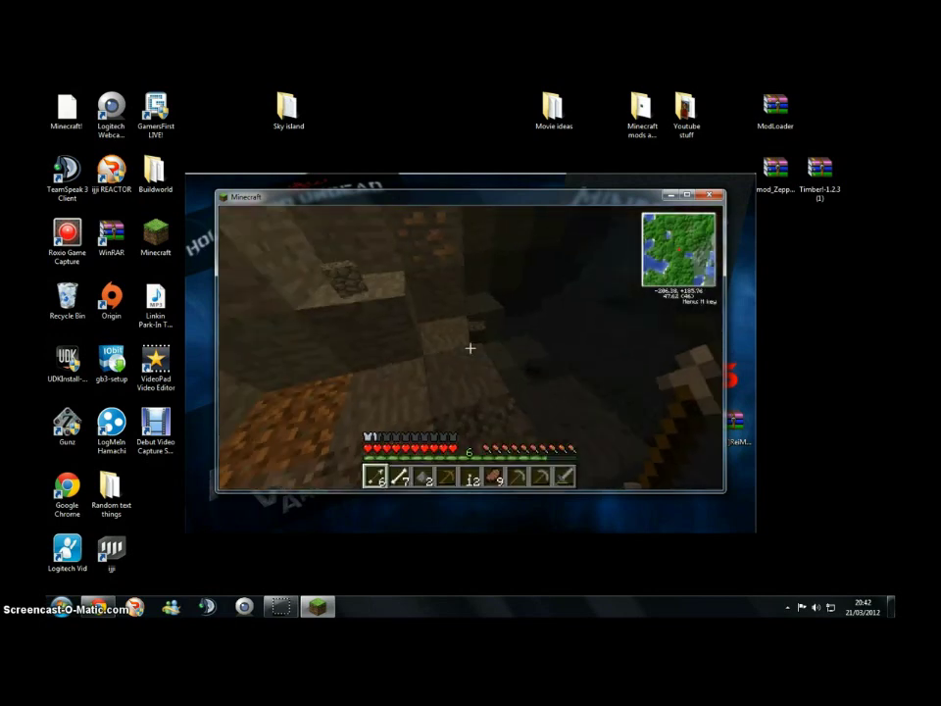
Look around the cave and inspect the inventory items, including the Elevator Controller.
key(w)
click(471, 348)
key(e)
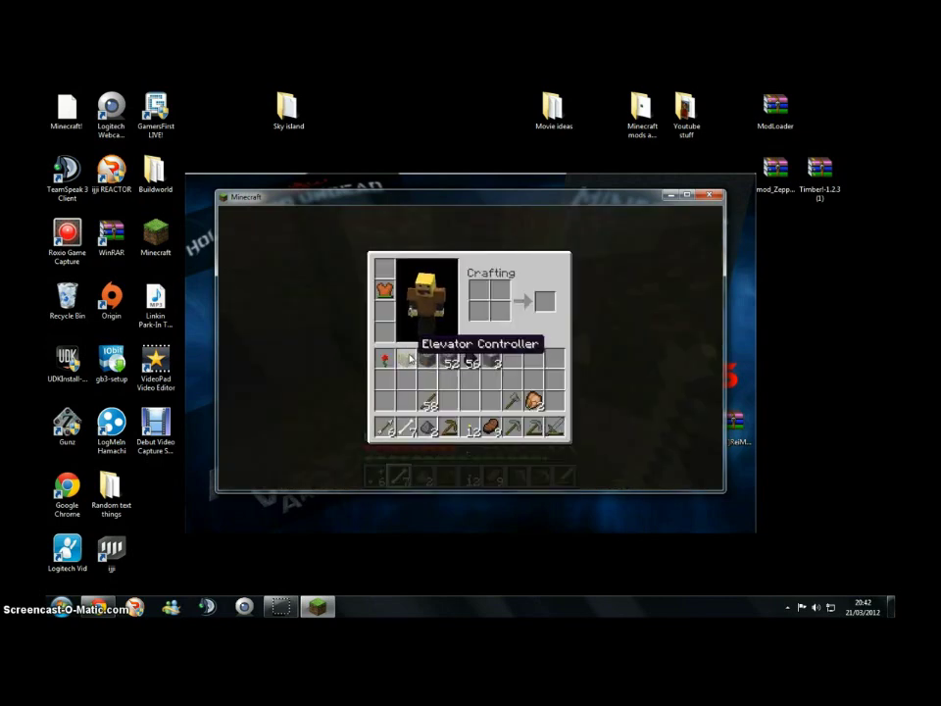
key(e)
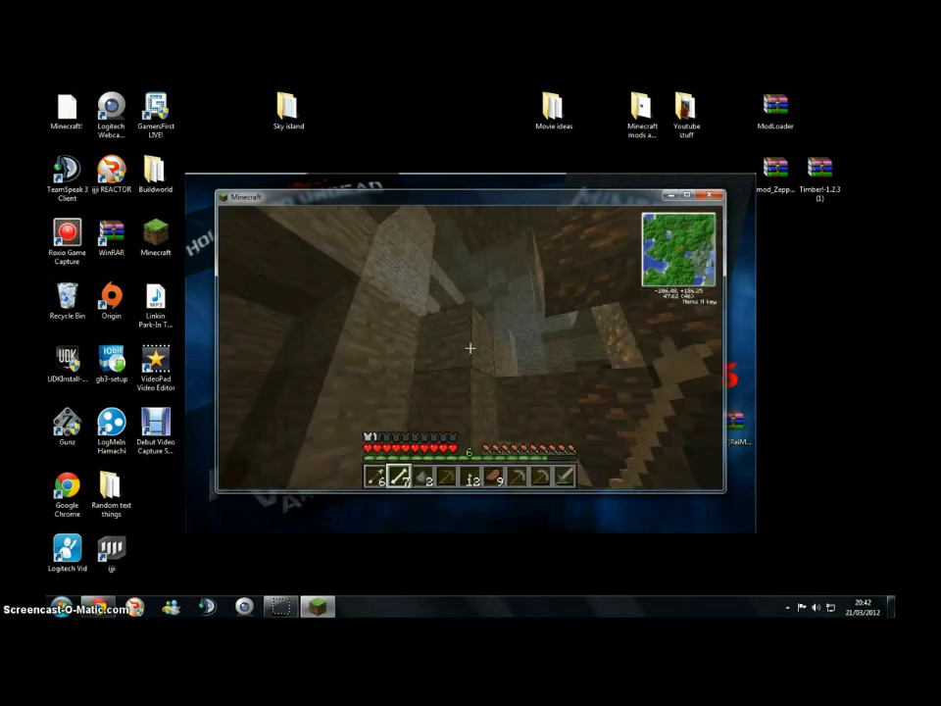
click(469, 347)
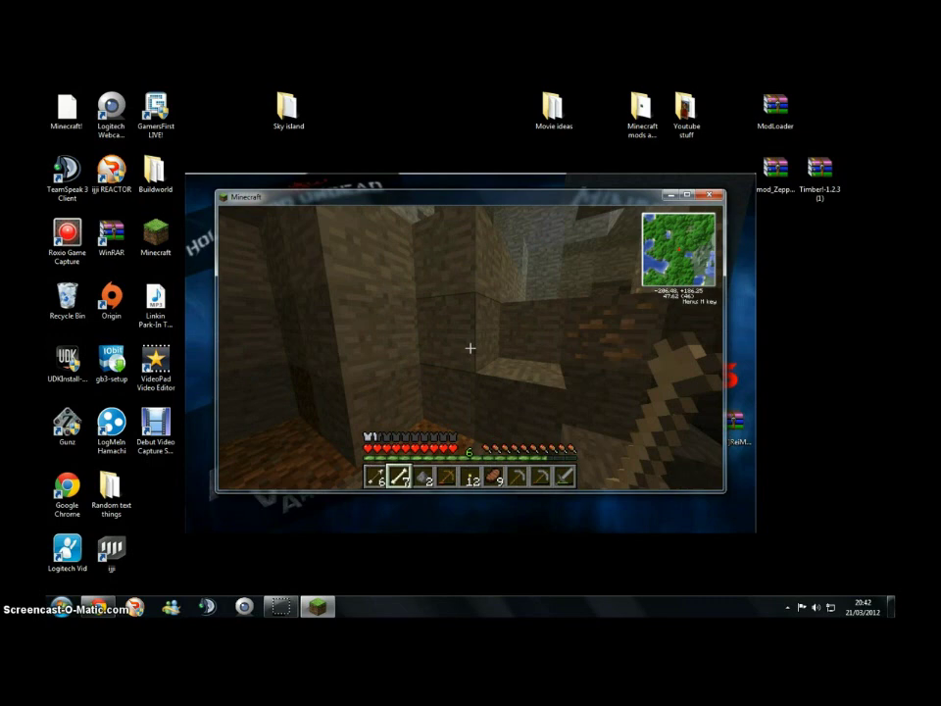
key(e)
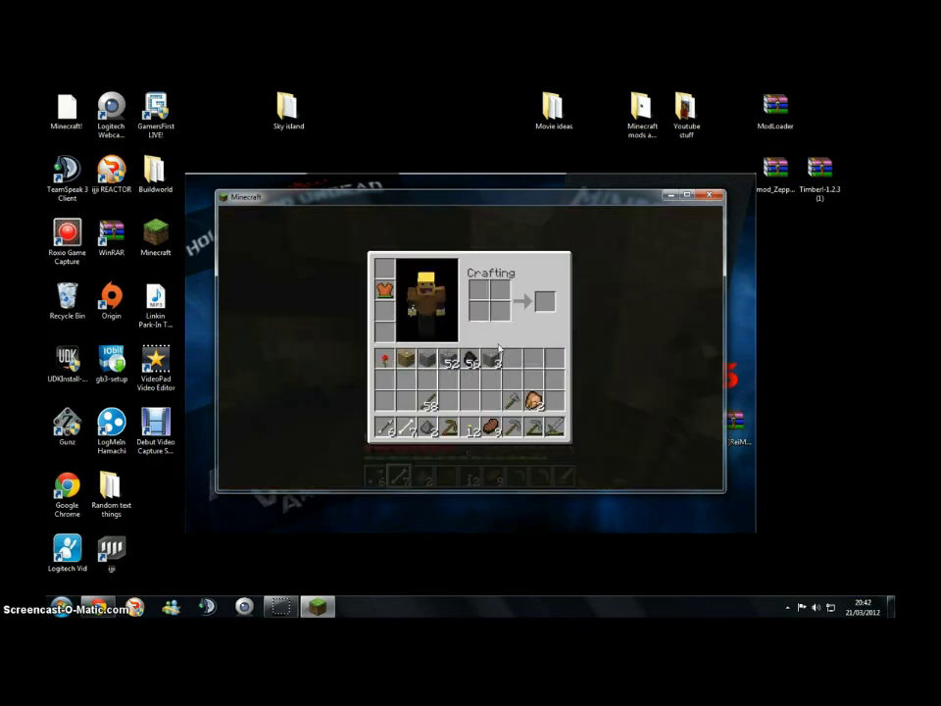
key(e)
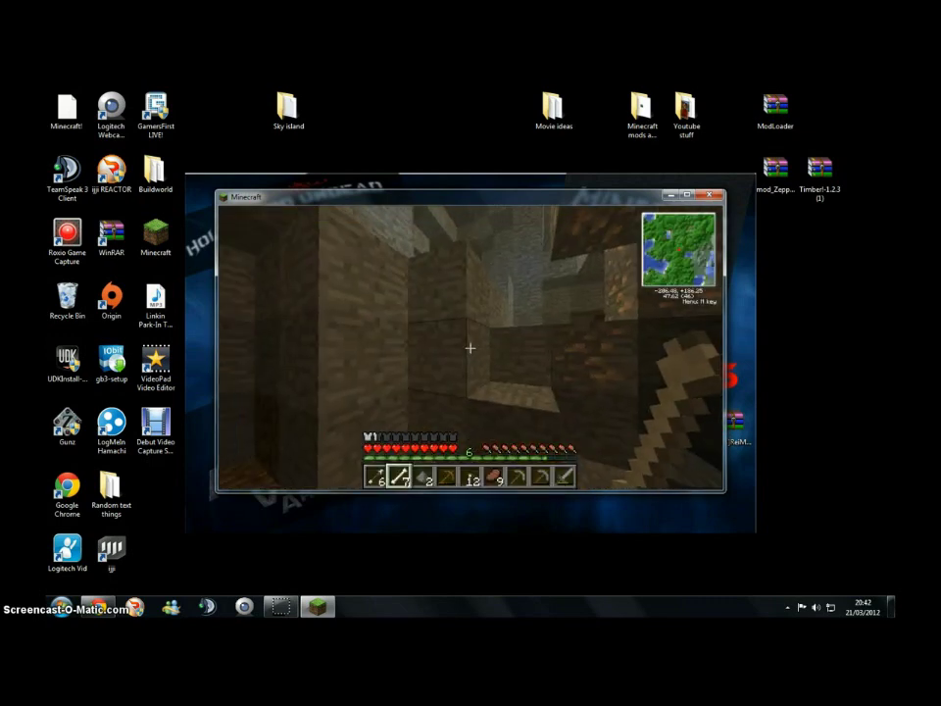
Save and quit the current world and load a different world from further down the world list.
key(Escape)
click(480, 410)
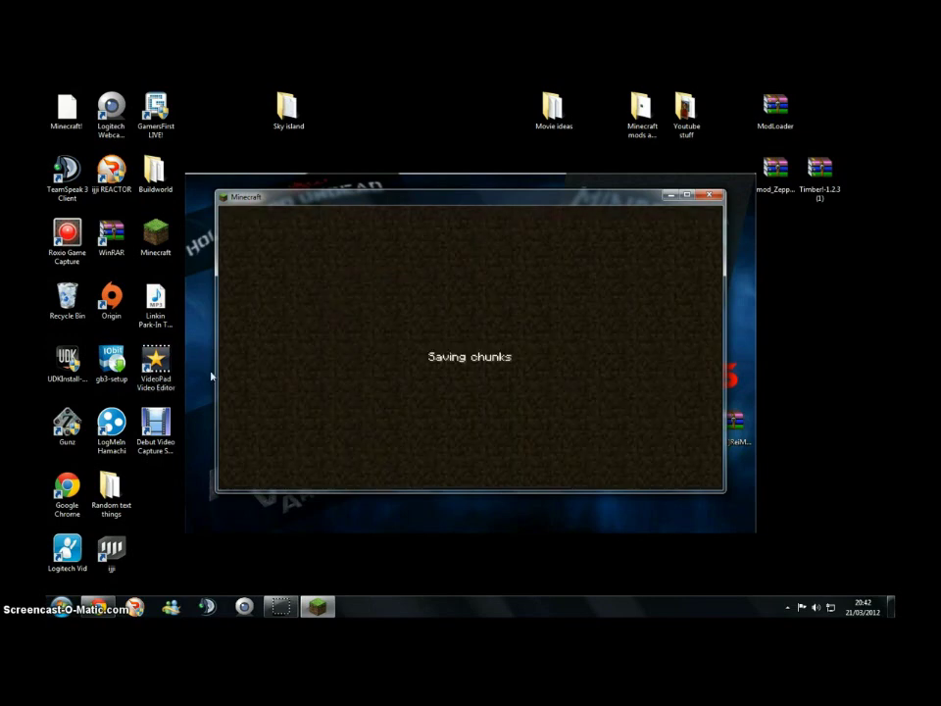
click(461, 343)
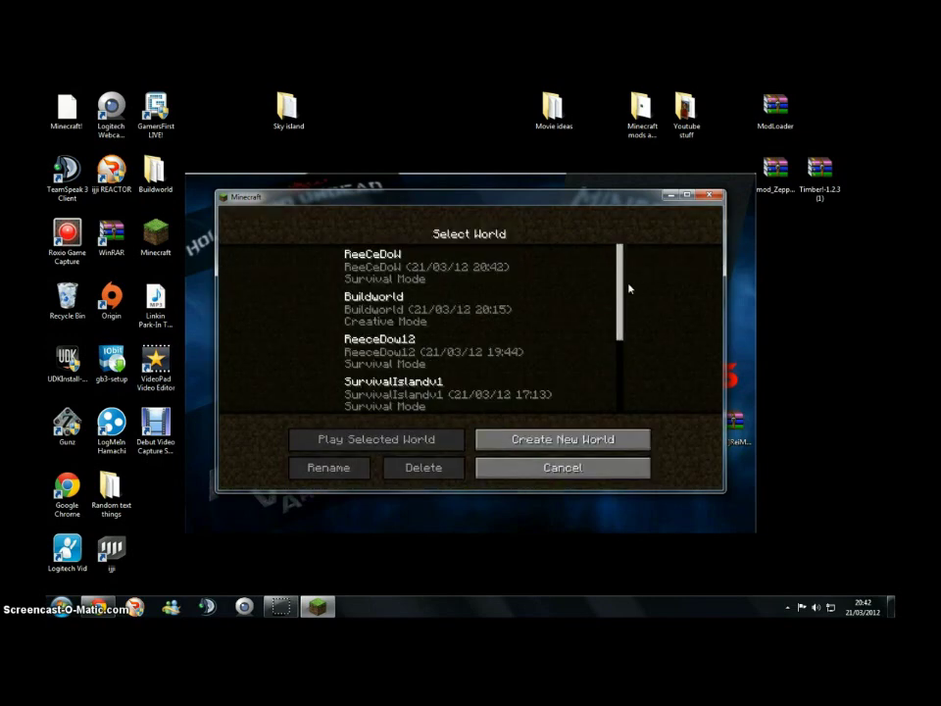
drag(625, 304, 627, 355)
double_click(445, 393)
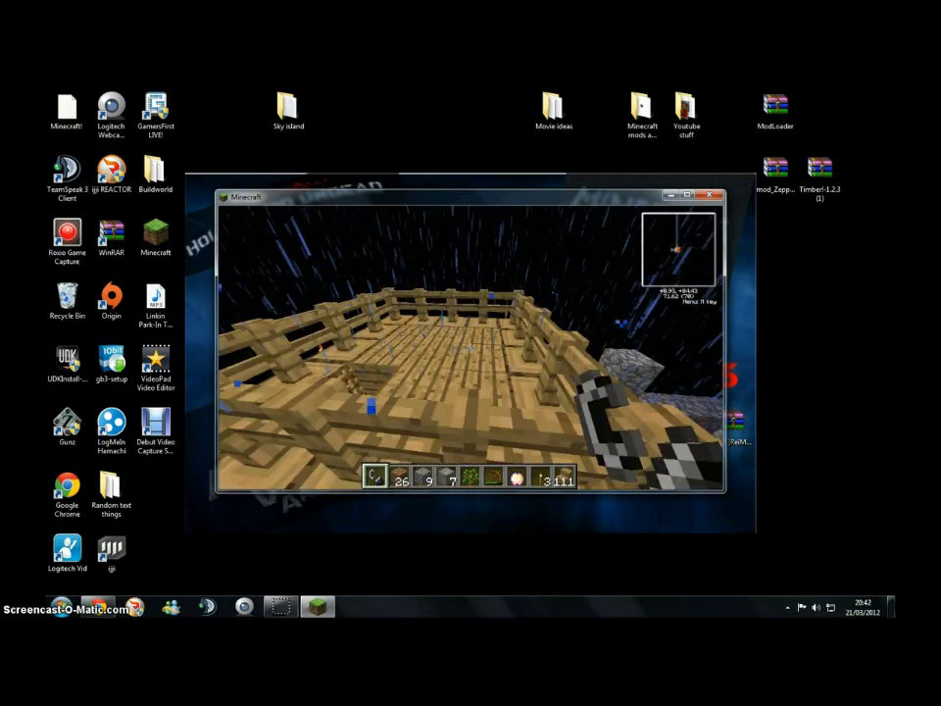
Browse the creative Item Selection list for blocks added by the mods.
key(e)
mouse_move(556, 257)
mouse_down()
mouse_move(566, 307)
mouse_move(555, 362)
mouse_move(544, 294)
mouse_move(552, 267)
mouse_up()
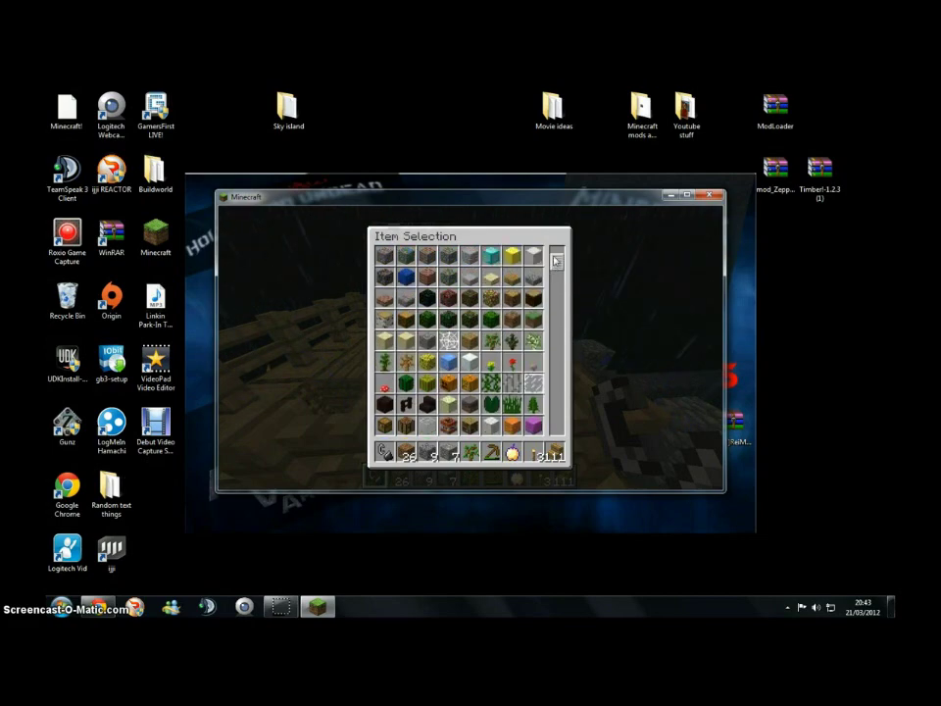
key(e)
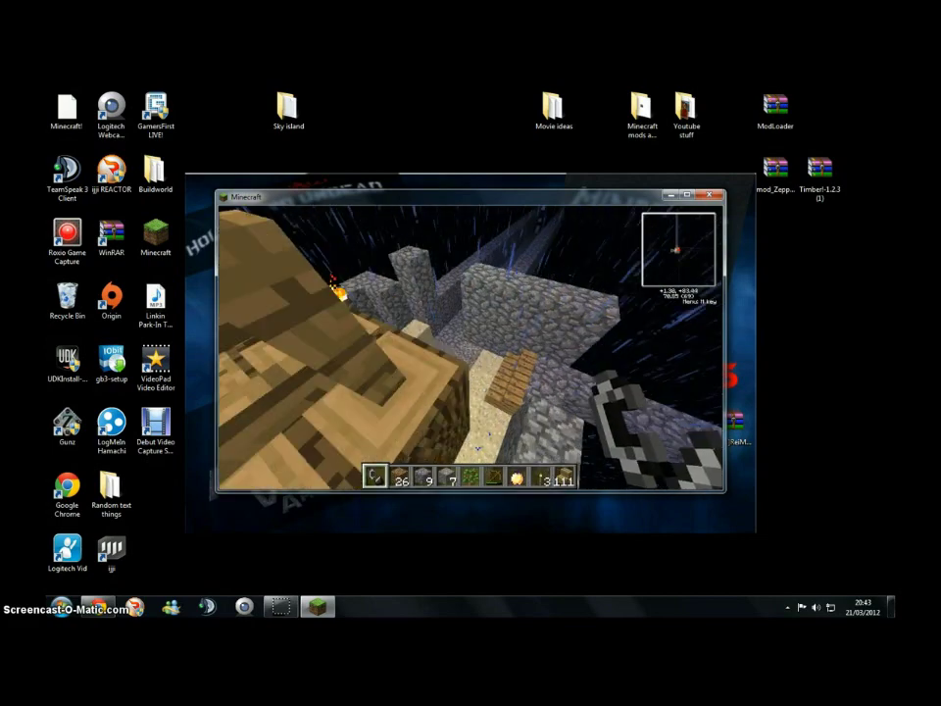
Walk from the wooden building onto the long cobblestone walkway with the cobblestone in the third hotbar slot selected.
key(w)
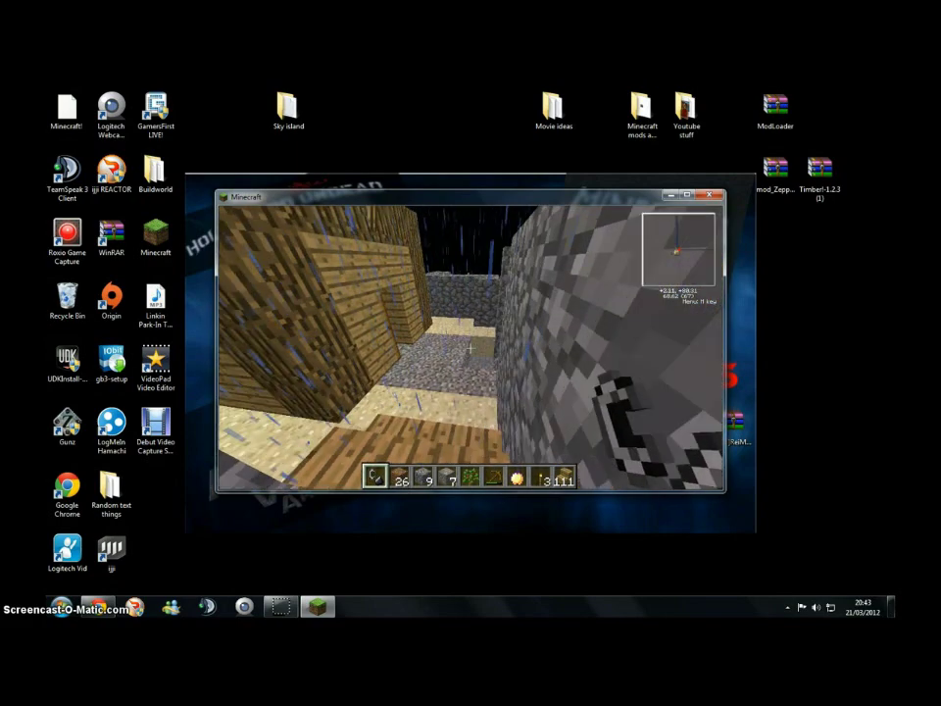
scroll(469, 347, down, 3)
scroll(469, 347, up, 1)
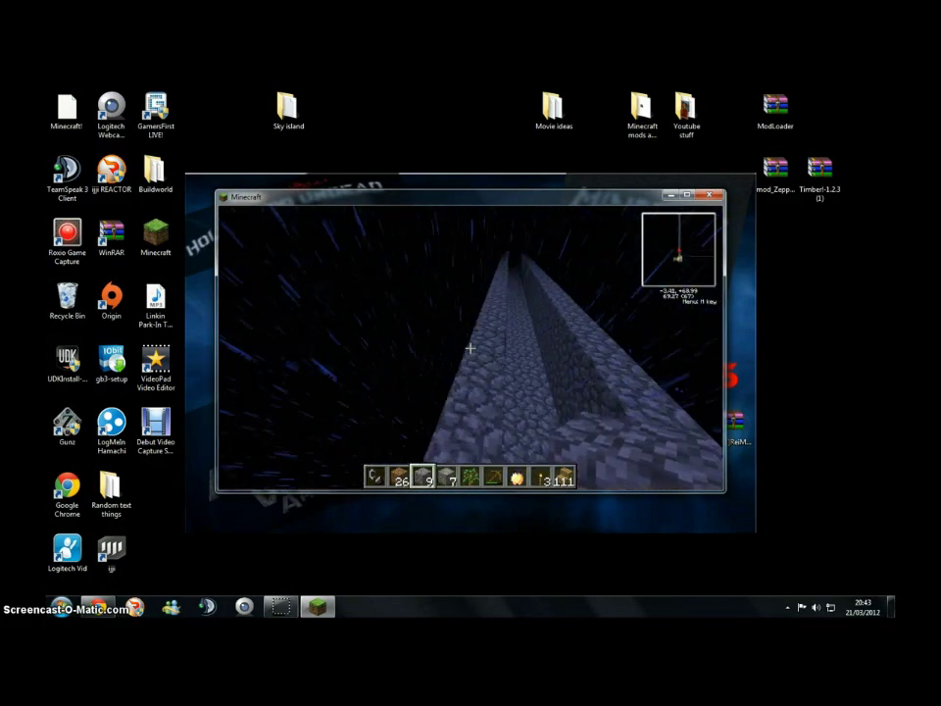
key(w)
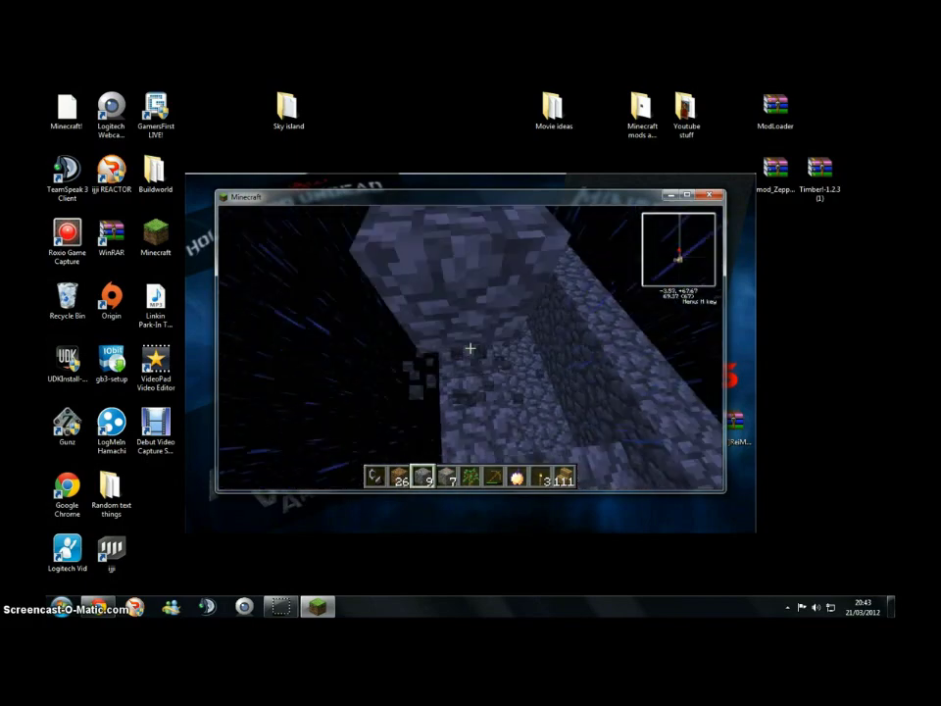